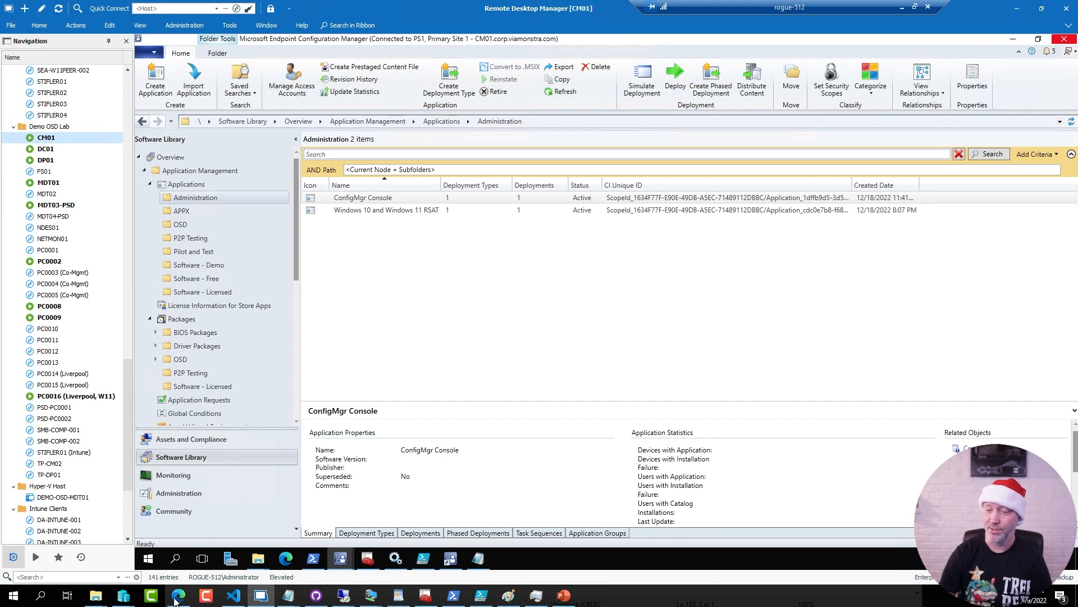
Step: Switch to the browser to view the two privileged access videos, and return to the CM01 remote session
{"action": "left_click", "coordinate": [173, 599]}
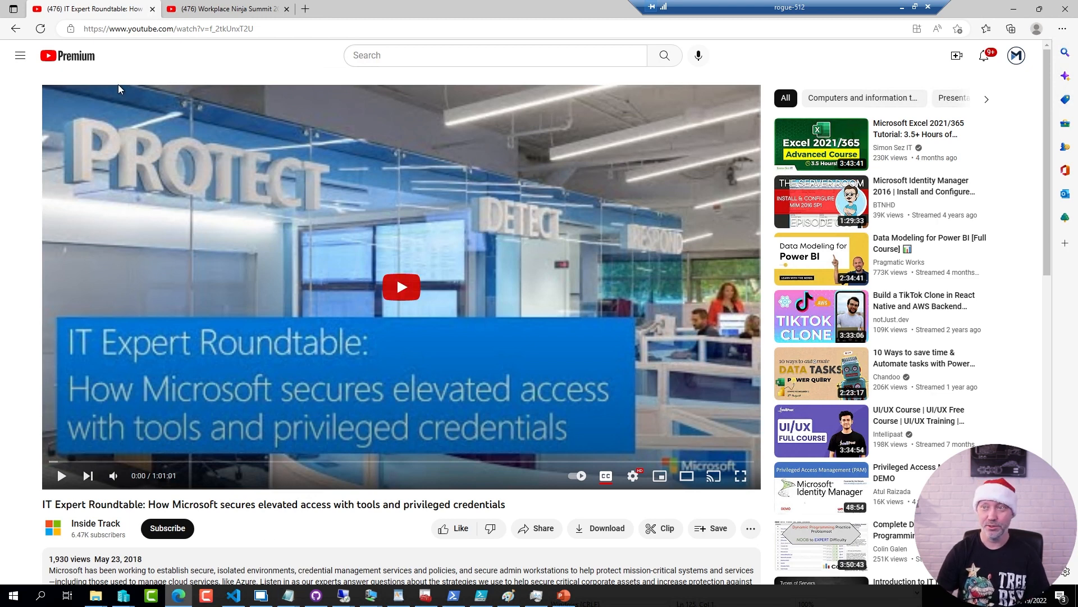
{"action": "left_click", "coordinate": [223, 8]}
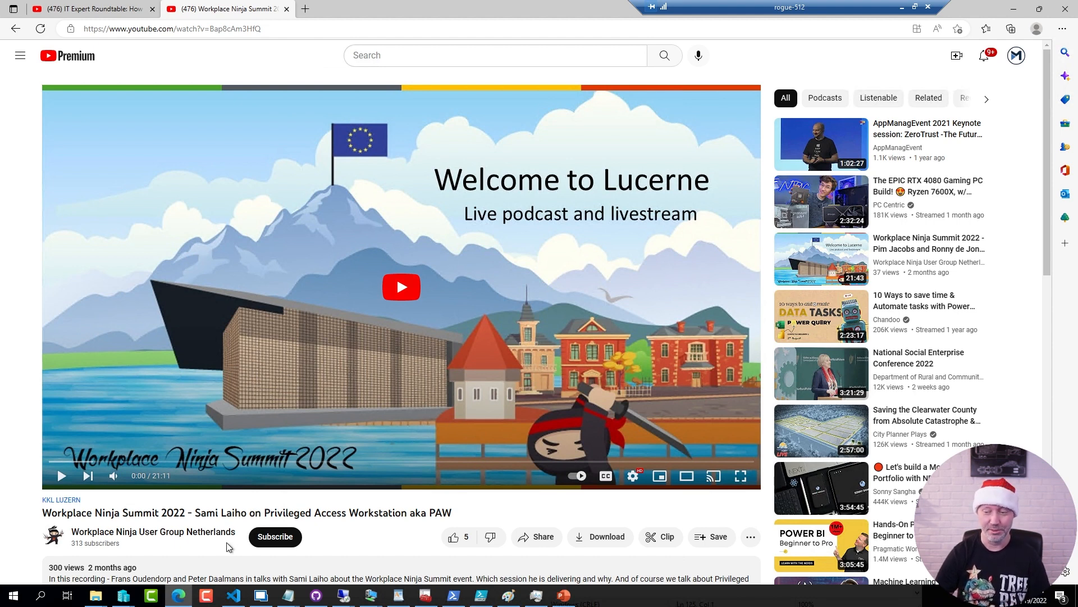
{"action": "left_click", "coordinate": [261, 597]}
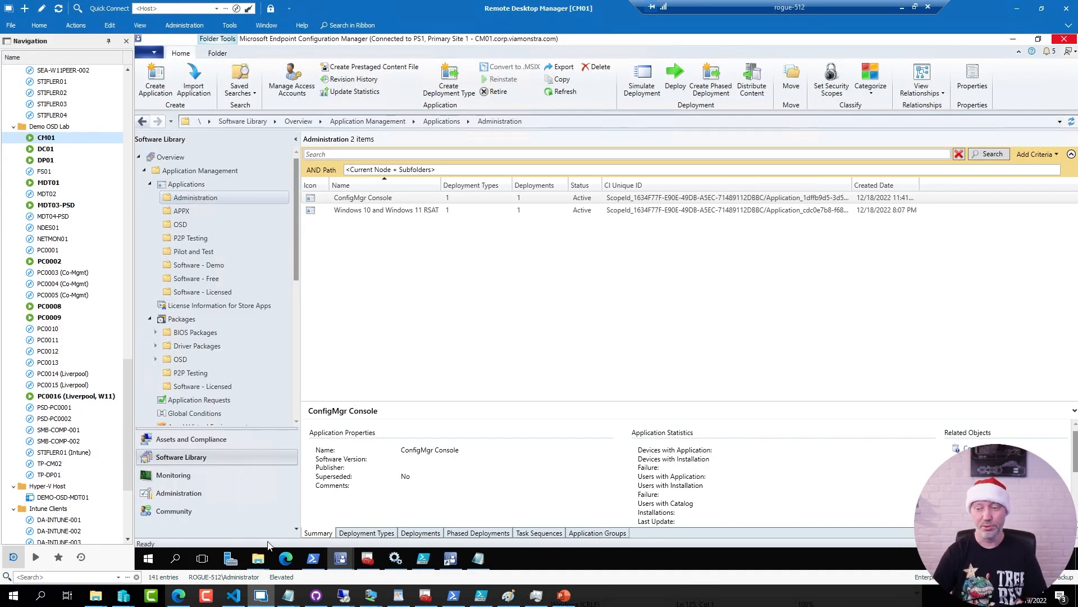
Step: Browse to the folder E:\Program Files\Microsoft Configuration Manager\tools\ConsoleSetup on CM01
{"action": "mouse_move", "coordinate": [260, 560]}
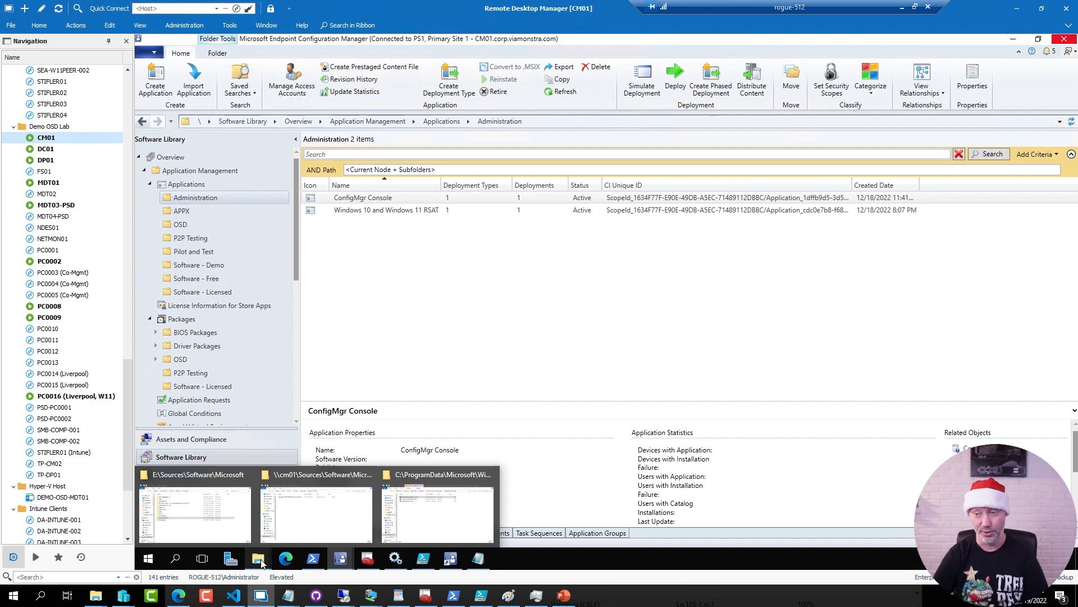
{"action": "left_click", "coordinate": [195, 508]}
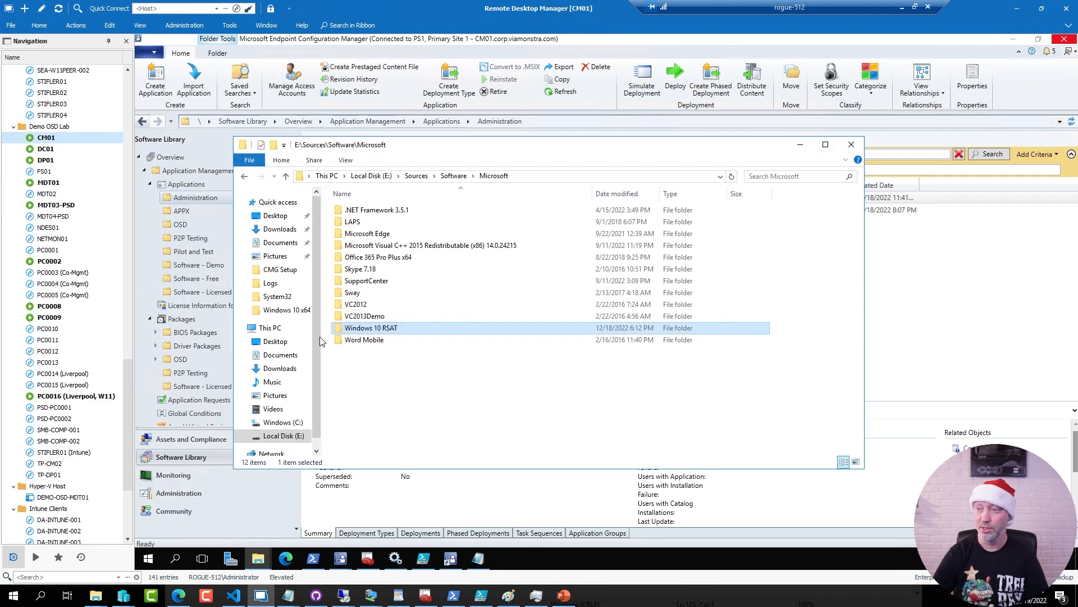
{"action": "left_click", "coordinate": [371, 176]}
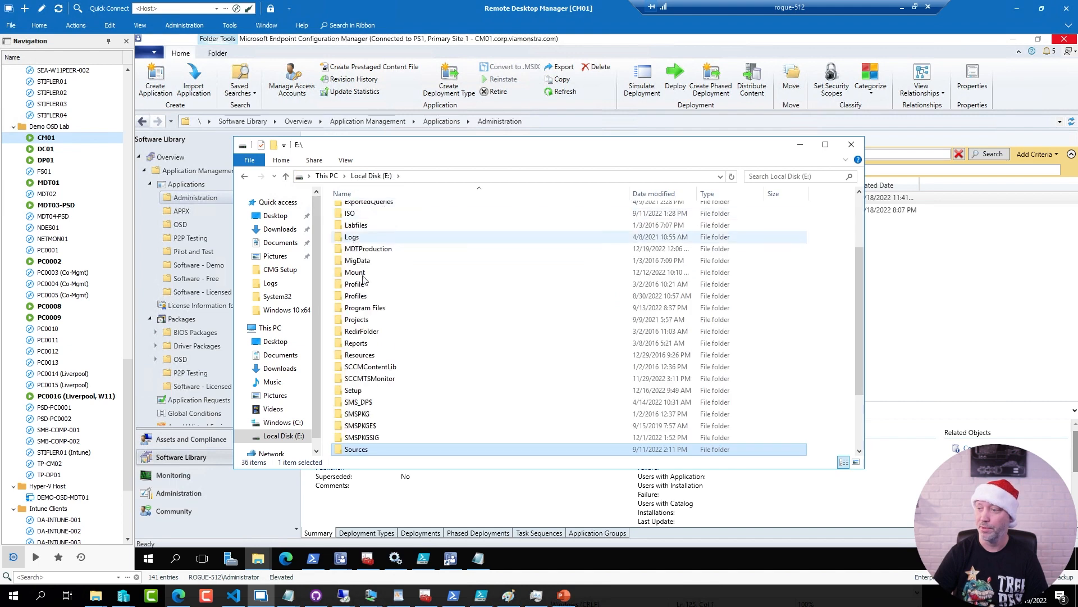
{"action": "double_click", "coordinate": [371, 308]}
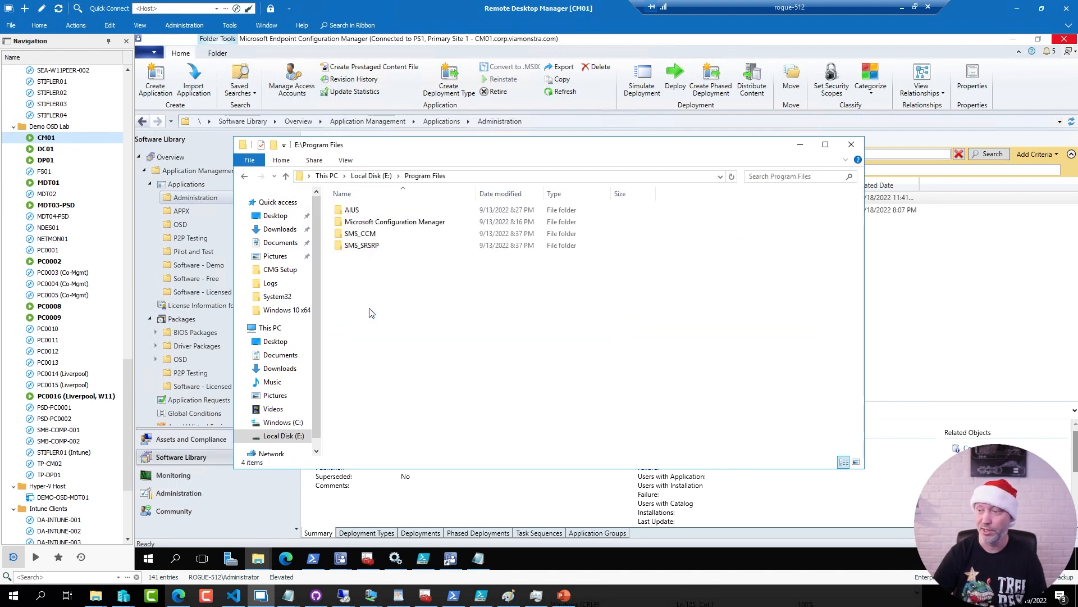
{"action": "left_click", "coordinate": [386, 223]}
{"action": "double_click", "coordinate": [386, 223]}
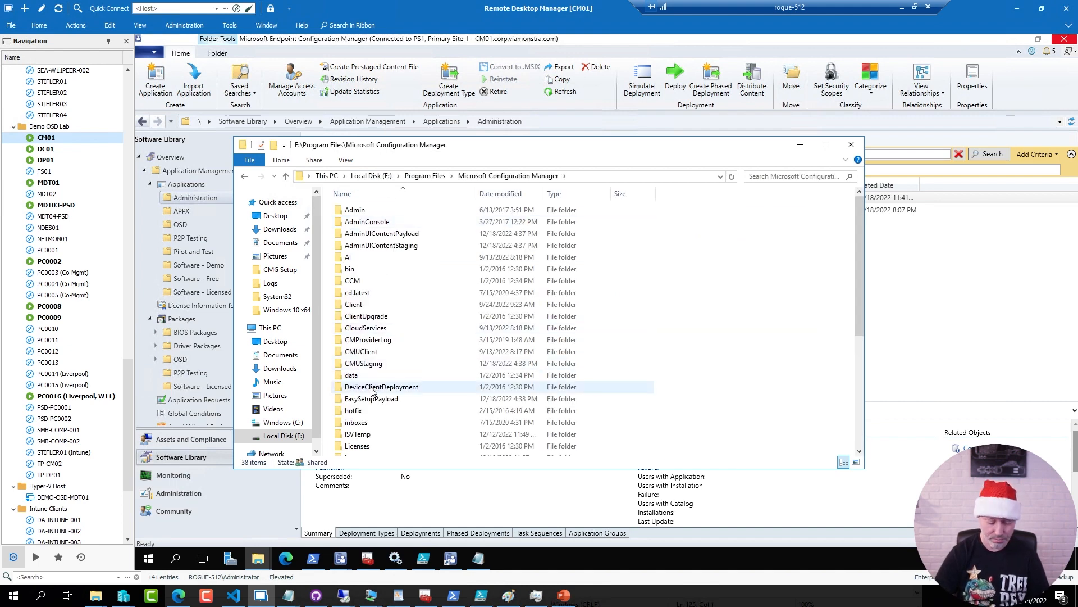
{"action": "scroll", "coordinate": [372, 391], "scroll_direction": "down", "scroll_amount": 5}
{"action": "double_click", "coordinate": [372, 392]}
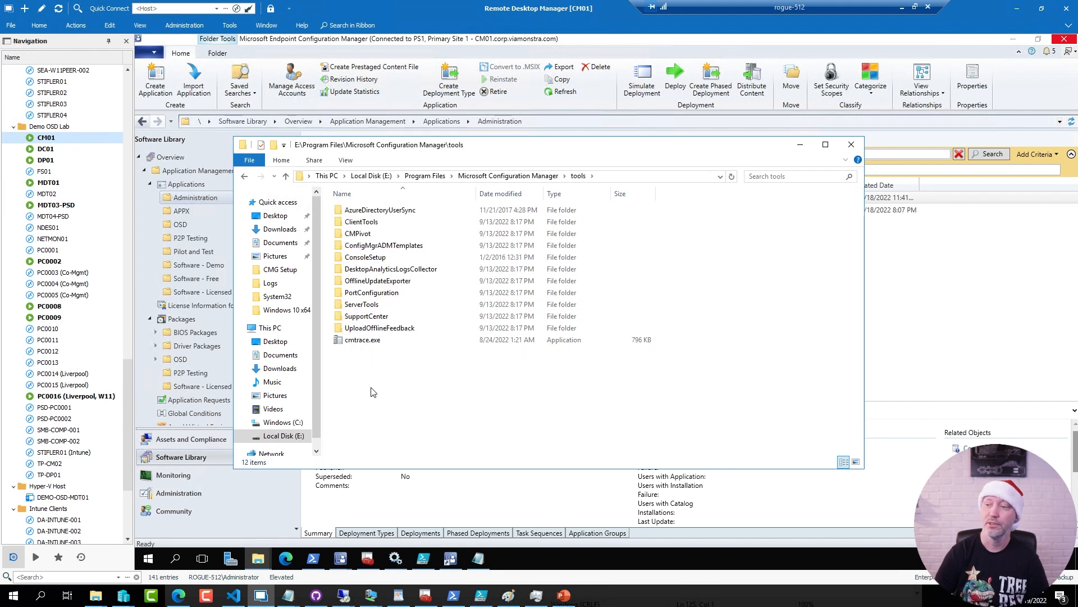
{"action": "double_click", "coordinate": [382, 256]}
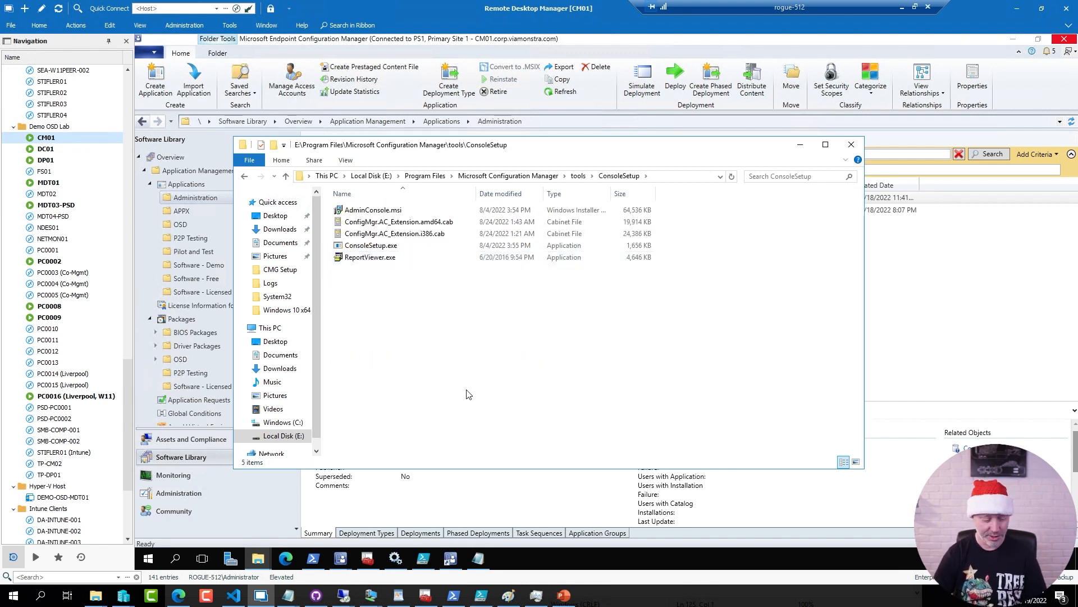
Step: Zoom in on the ConsoleSetup files, strike out AdminConsole.msi, draw an arrow to ConsoleSetup.exe, and close the folder window
{"action": "key", "text": "ctrl+1"}
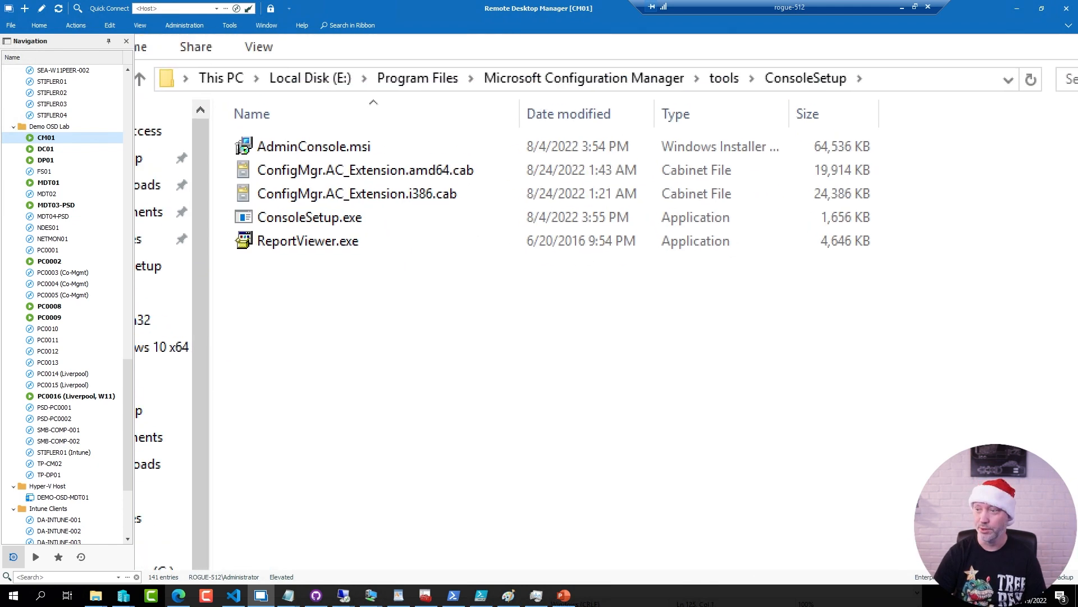
{"action": "left_click_drag", "start_coordinate": [227, 147], "coordinate": [395, 150]}
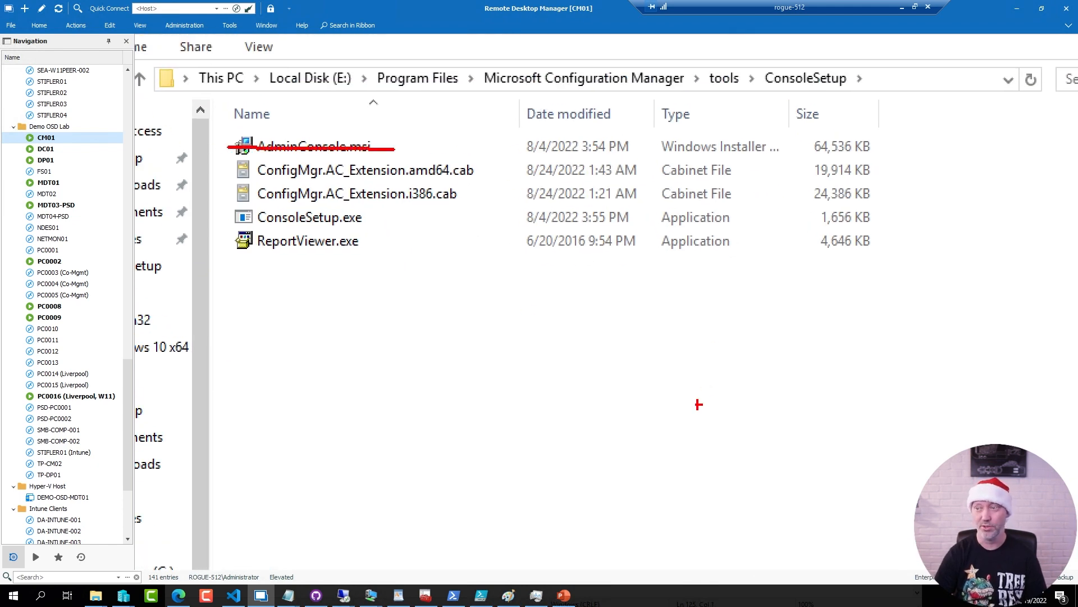
{"action": "left_click_drag", "start_coordinate": [371, 216], "coordinate": [495, 206]}
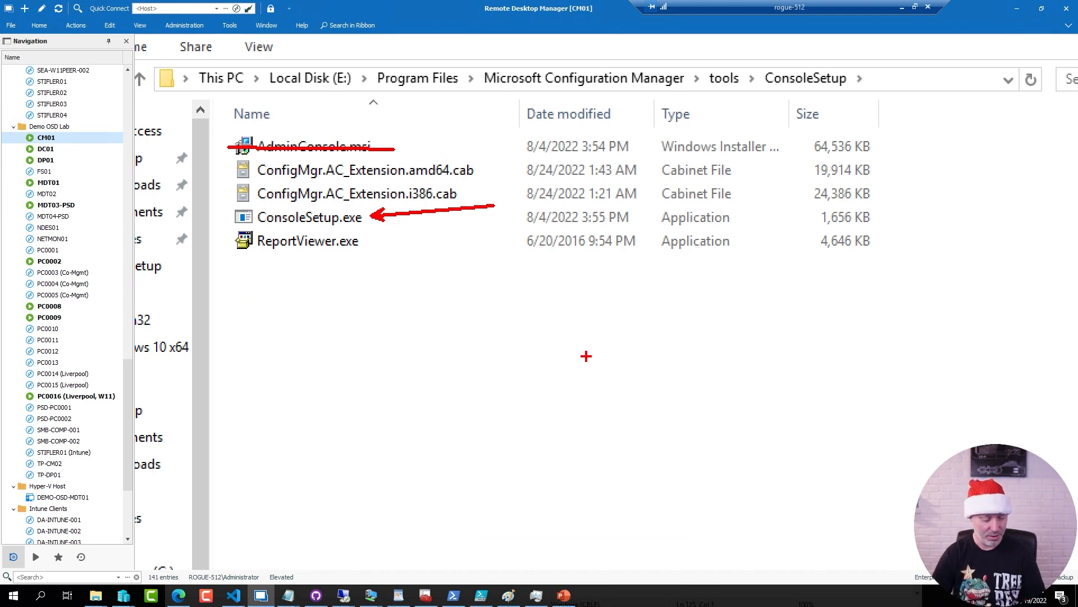
{"action": "key", "text": "Escape"}
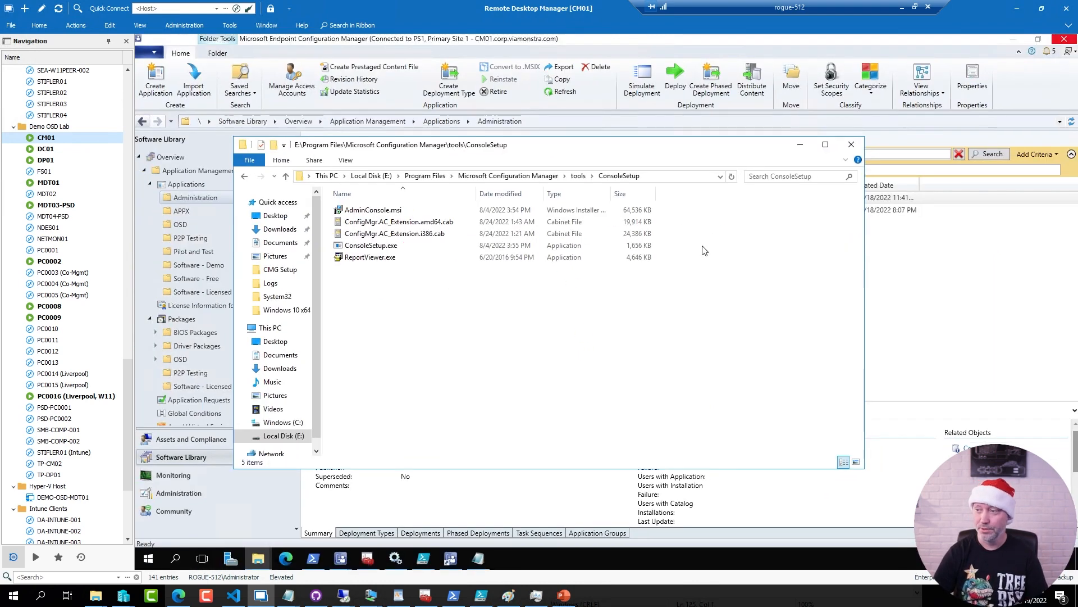
{"action": "left_click", "coordinate": [850, 145]}
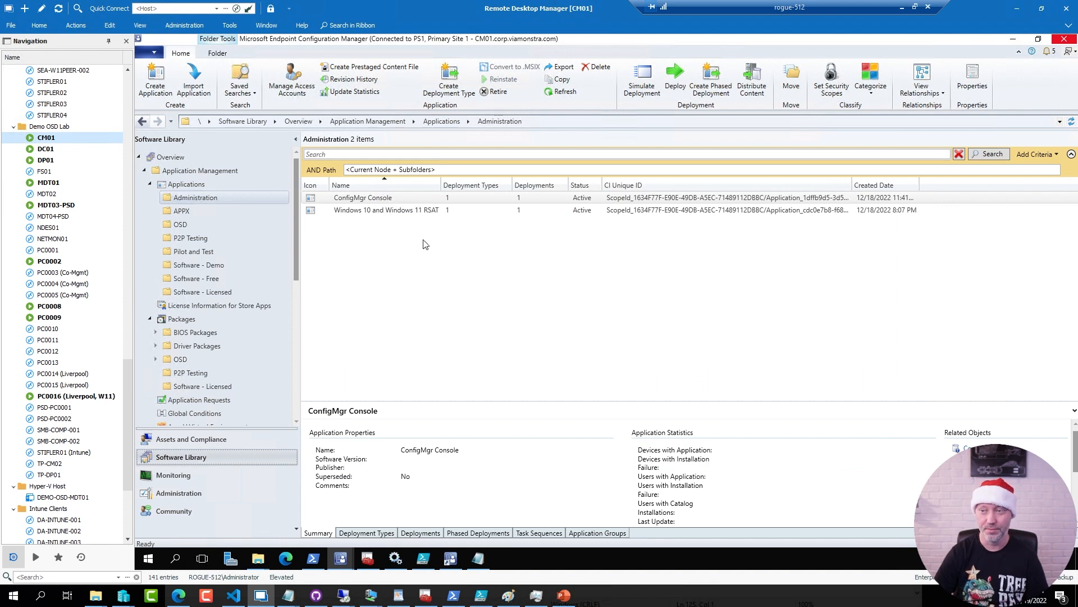
Step: Start a new application in the Administration applications folder with manually specified application information
{"action": "right_click", "coordinate": [211, 197]}
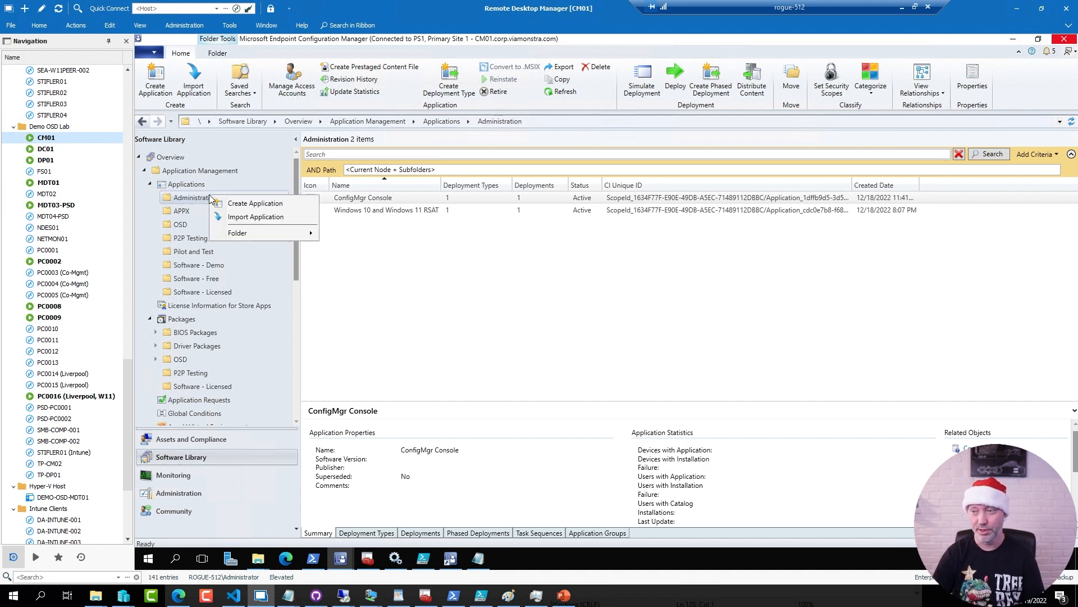
{"action": "left_click", "coordinate": [243, 203]}
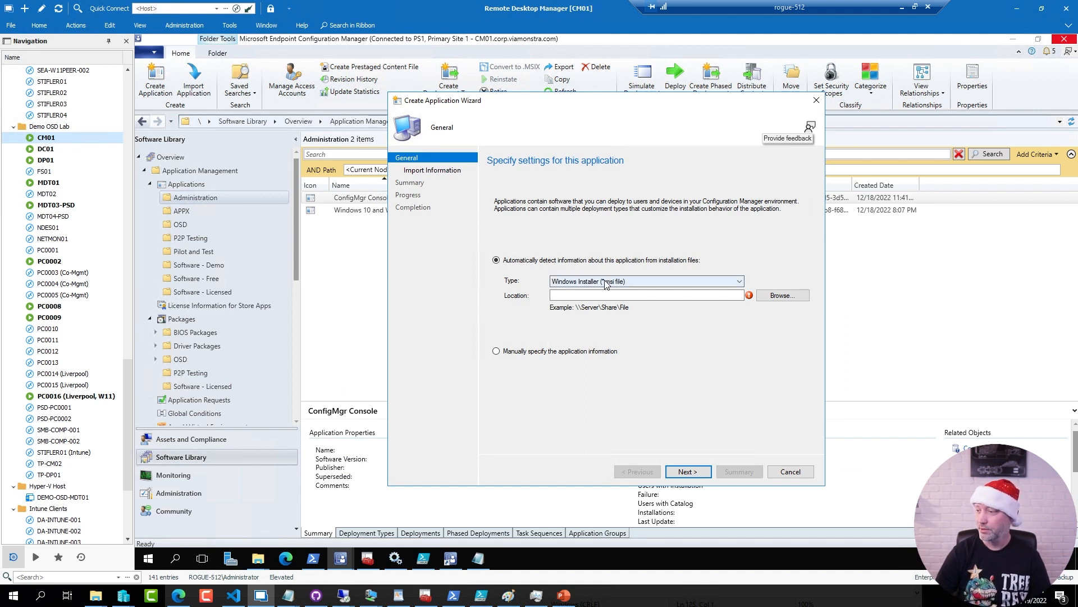
{"action": "left_click", "coordinate": [564, 351]}
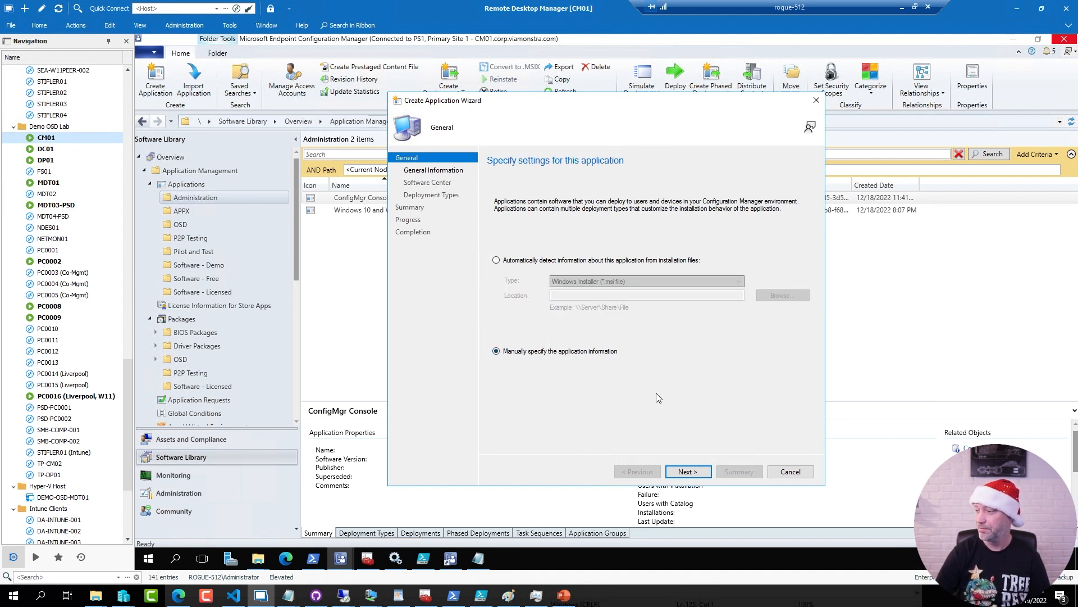
{"action": "left_click", "coordinate": [696, 474]}
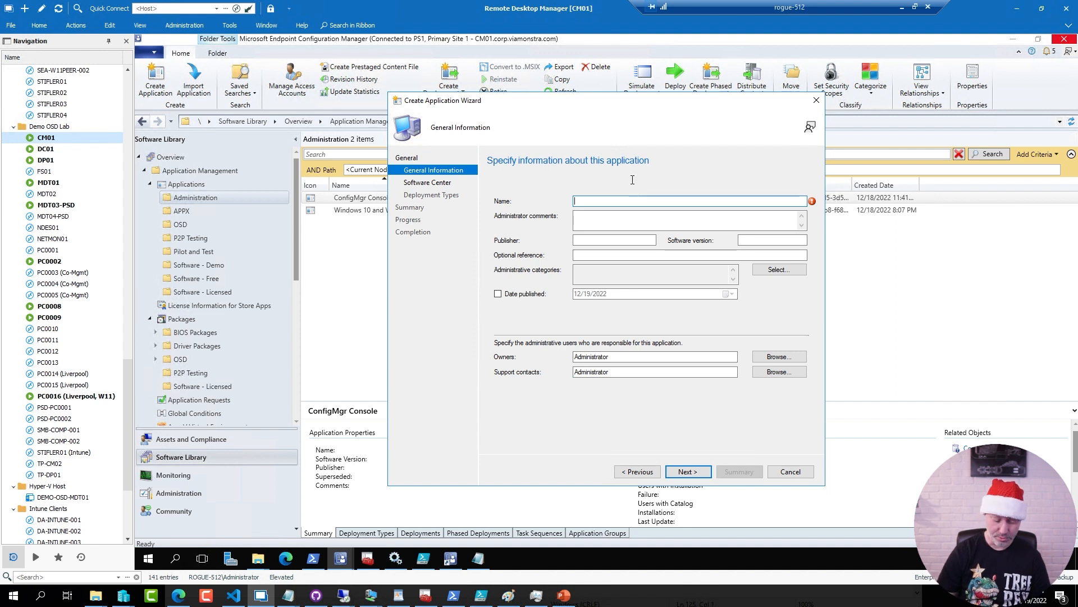
Step: Name the application ConfigMgr Console Demo and continue to the Software Center settings
{"action": "type", "text": "ConfigMgr C"}
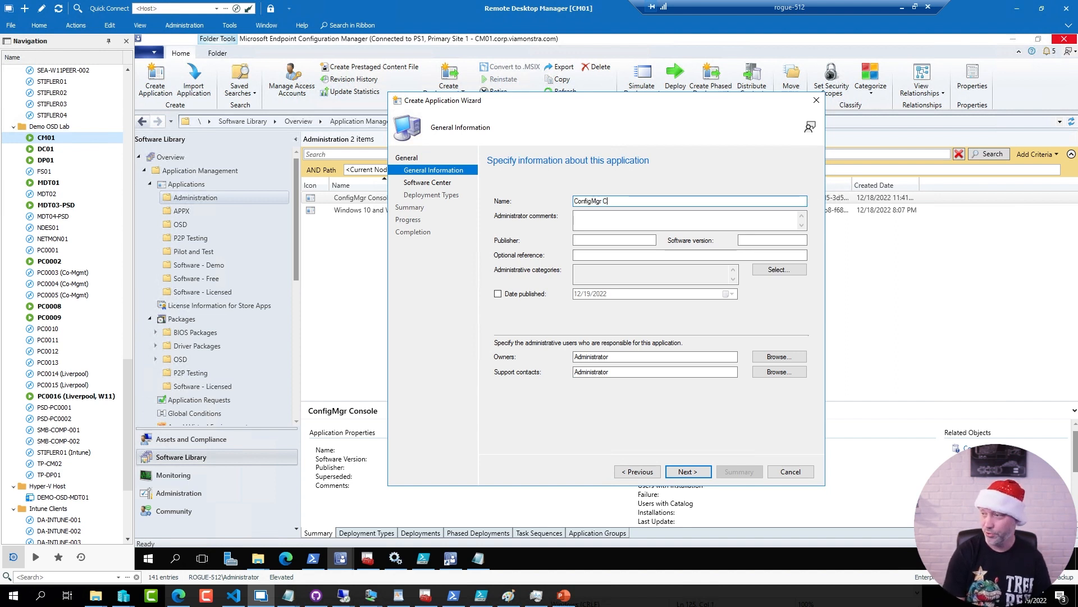
{"action": "type", "text": "onsole Demo"}
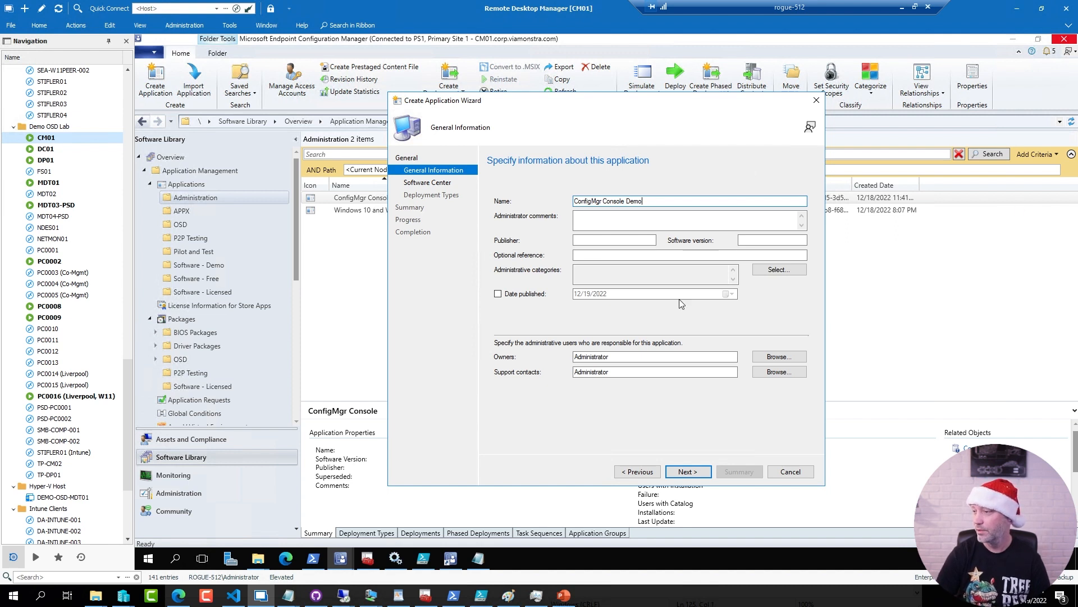
{"action": "left_click", "coordinate": [689, 473]}
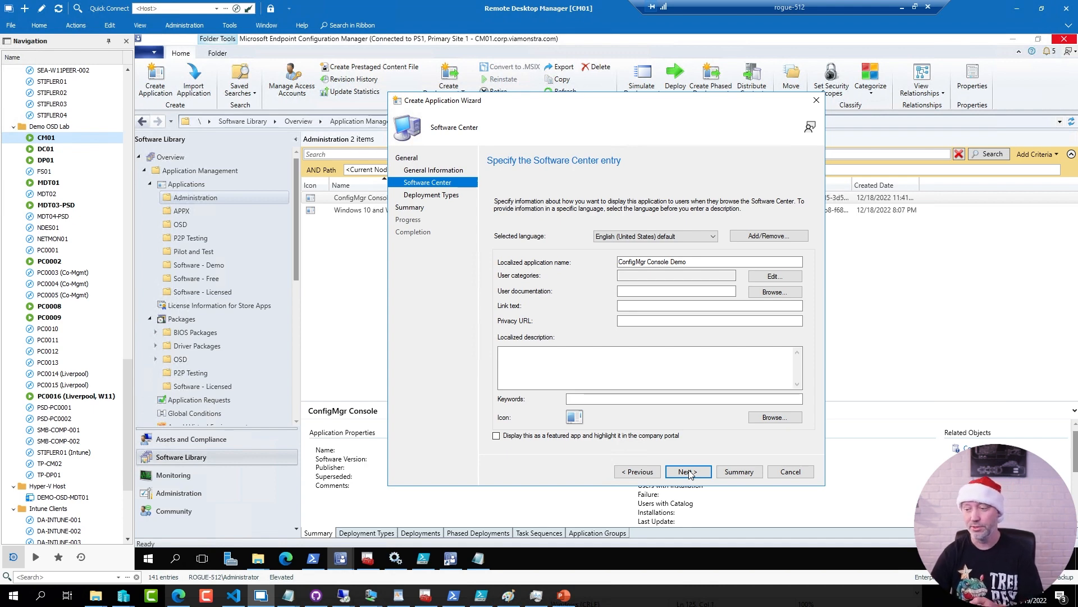
Step: Locate the Configuration Manager Console shortcut file and copy its target path from the shortcut properties
{"action": "left_click", "coordinate": [149, 565]}
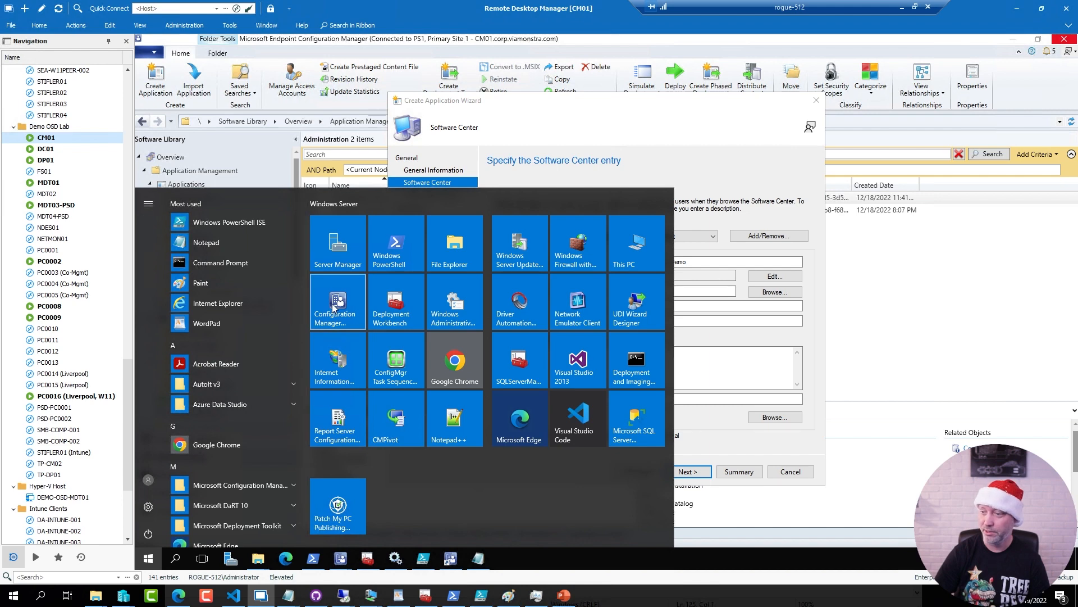
{"action": "right_click", "coordinate": [333, 305]}
{"action": "mouse_move", "coordinate": [424, 352]}
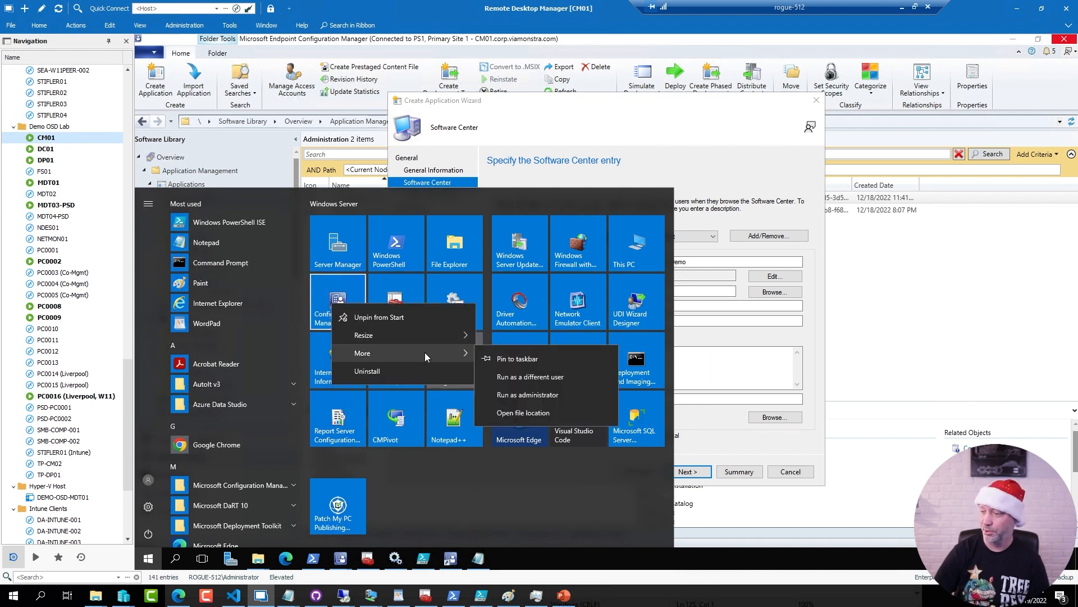
{"action": "left_click", "coordinate": [519, 413]}
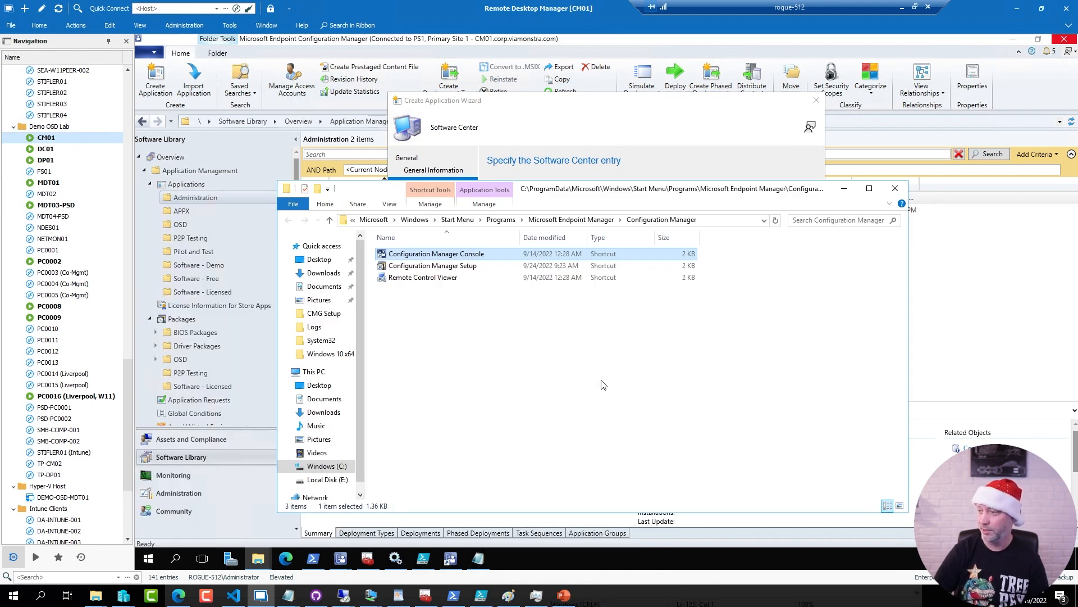
{"action": "right_click", "coordinate": [442, 254]}
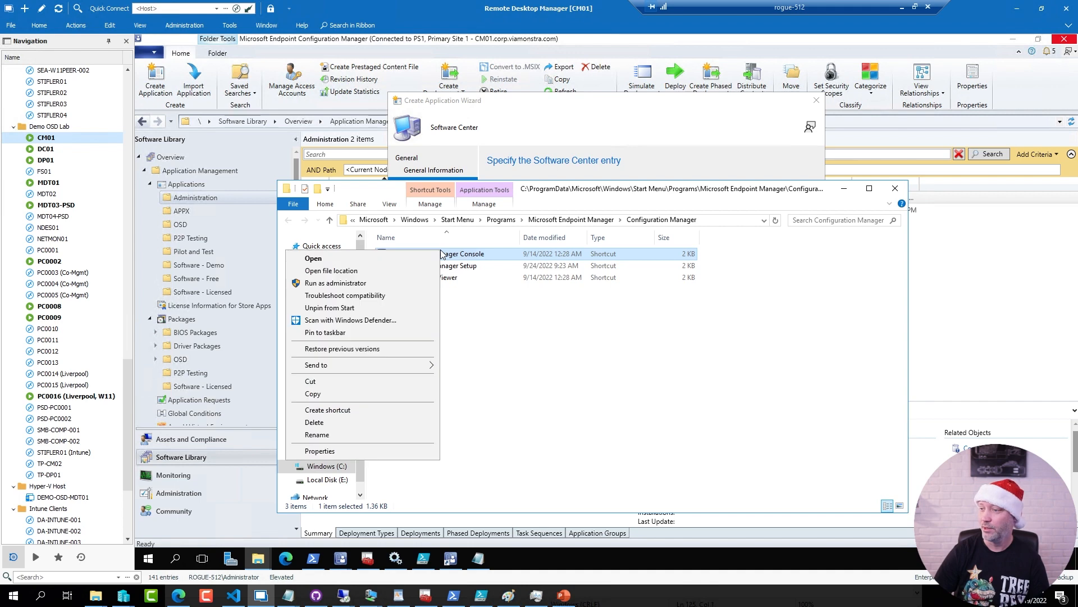
{"action": "left_click", "coordinate": [320, 451]}
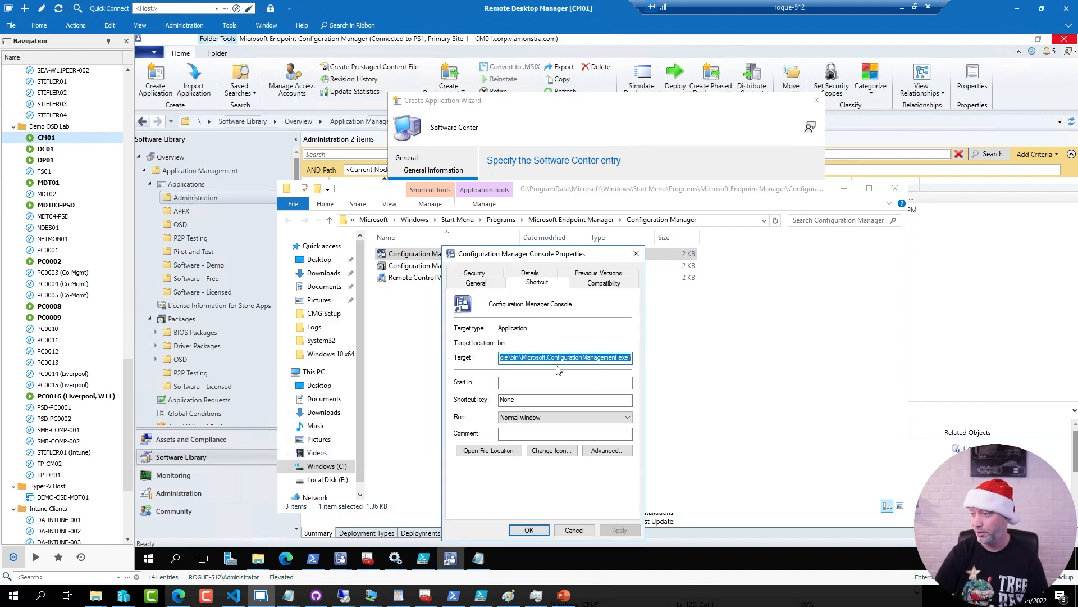
{"action": "left_click", "coordinate": [572, 529]}
Step: Set the application's Software Center icon from C:\Program Files (x86)\Microsoft Configuration Manager\AdminConsole\bin\Microsoft.ConfigurationManagement.exe and continue to the deployment types
{"action": "left_click", "coordinate": [582, 133]}
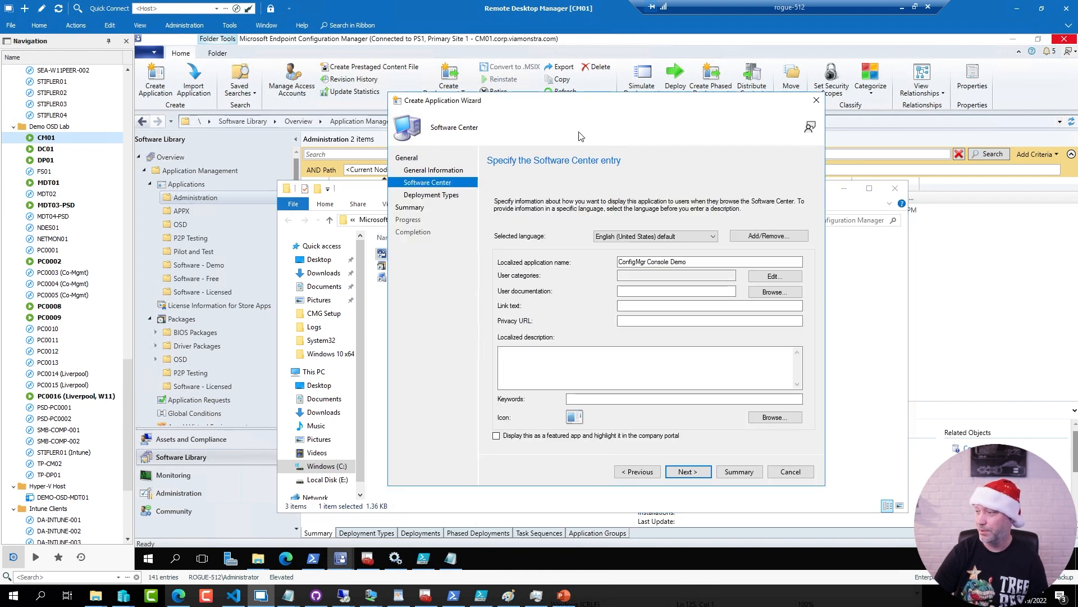
{"action": "left_click", "coordinate": [776, 417]}
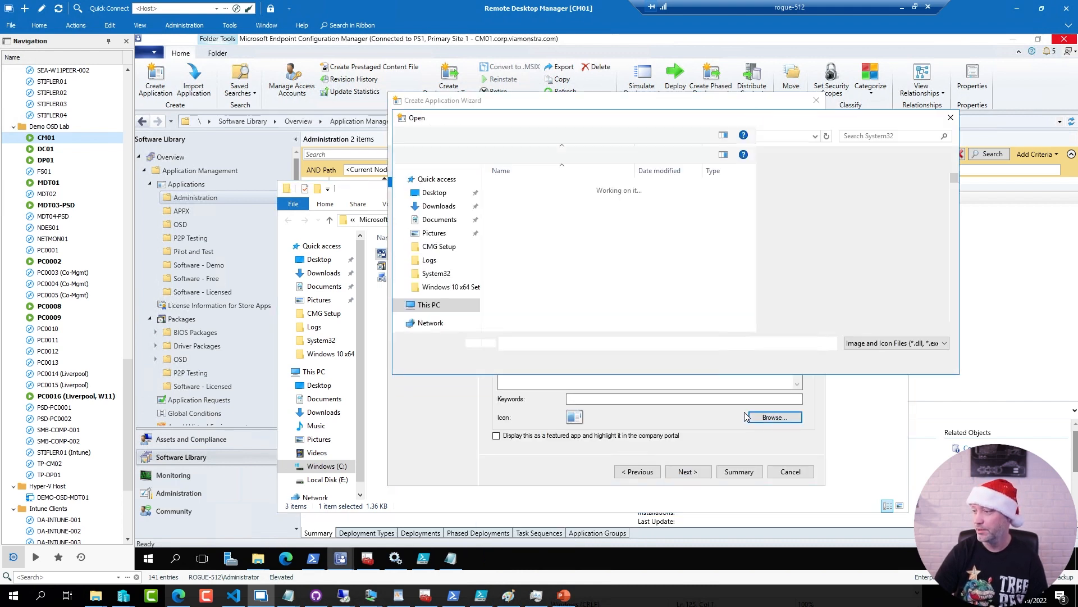
{"action": "type", "text": "\"C:\\Program Files (x86)\\Microsoft Configuration Manager\\AdminConsole\\bin\\Microsoft.ConfigurationManagement.exe\""}
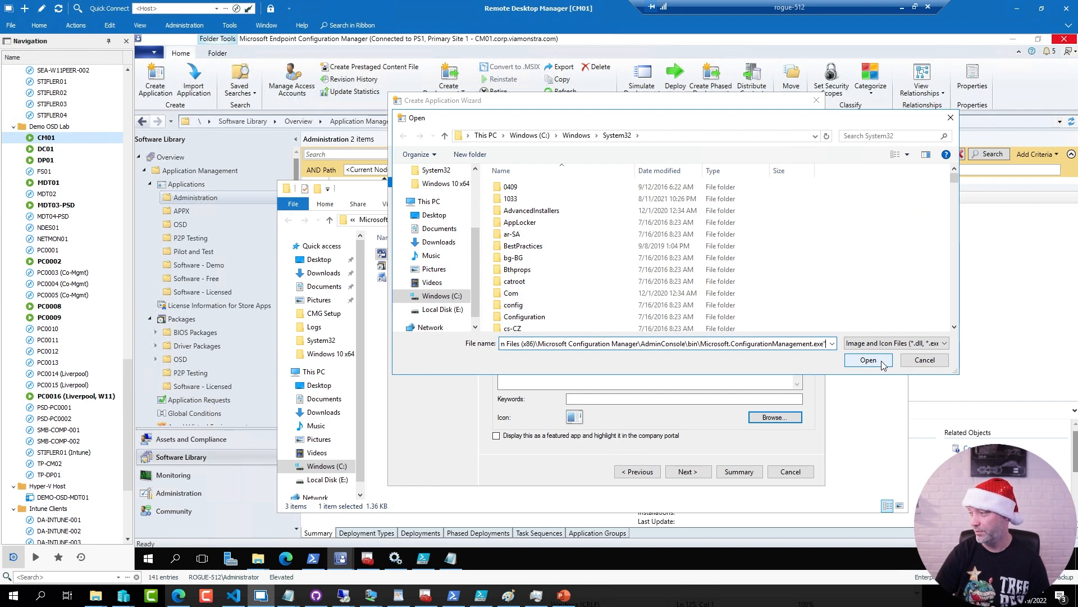
{"action": "left_click", "coordinate": [868, 360]}
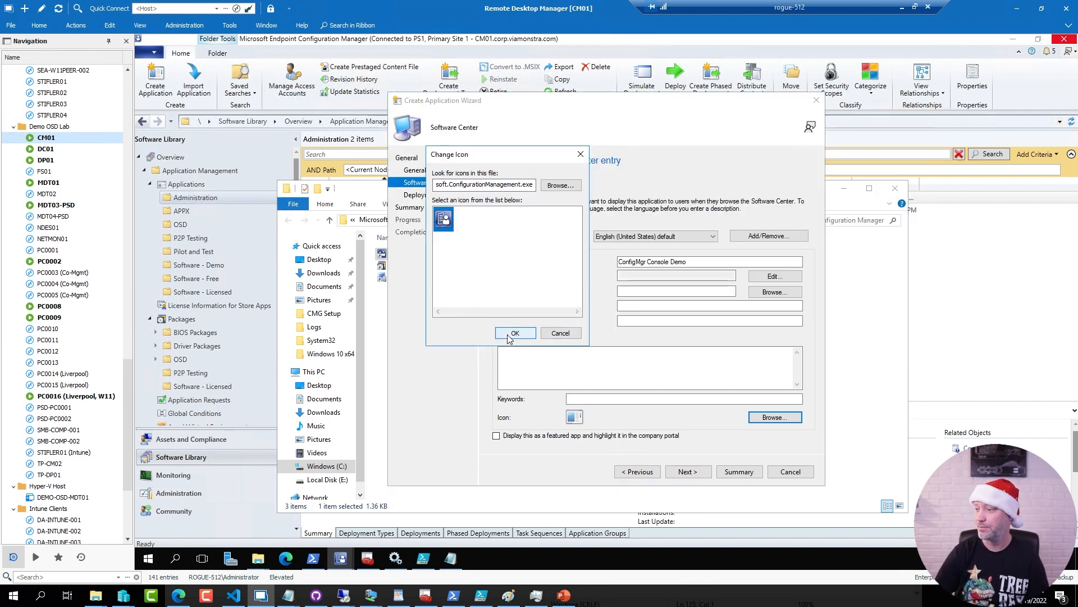
{"action": "left_click", "coordinate": [512, 332]}
{"action": "left_click", "coordinate": [688, 471]}
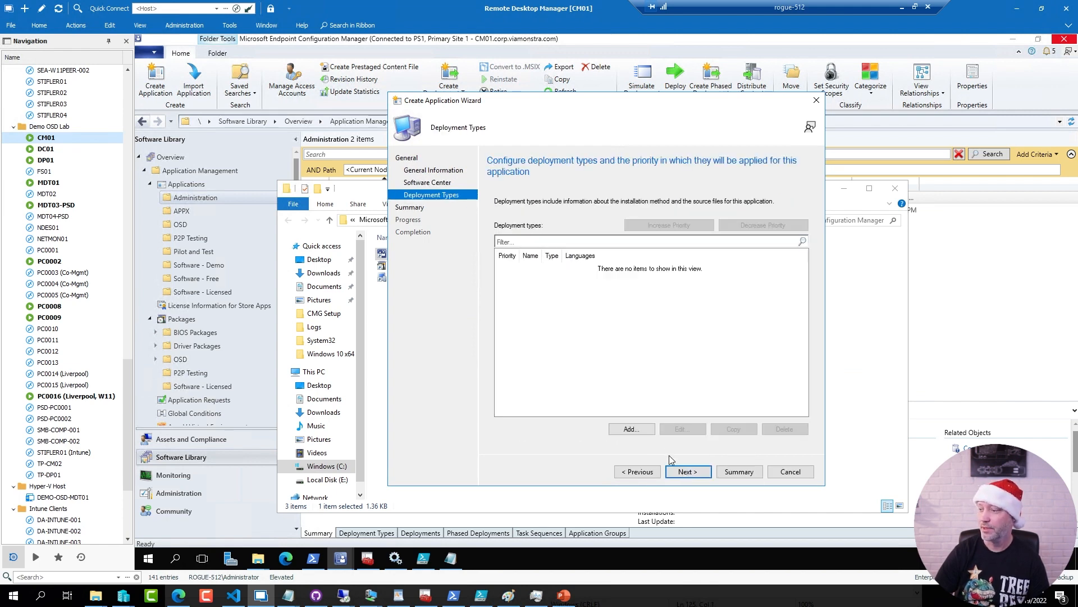
Step: Start adding a deployment type to the application and set its type to Script Installer
{"action": "left_click", "coordinate": [629, 430]}
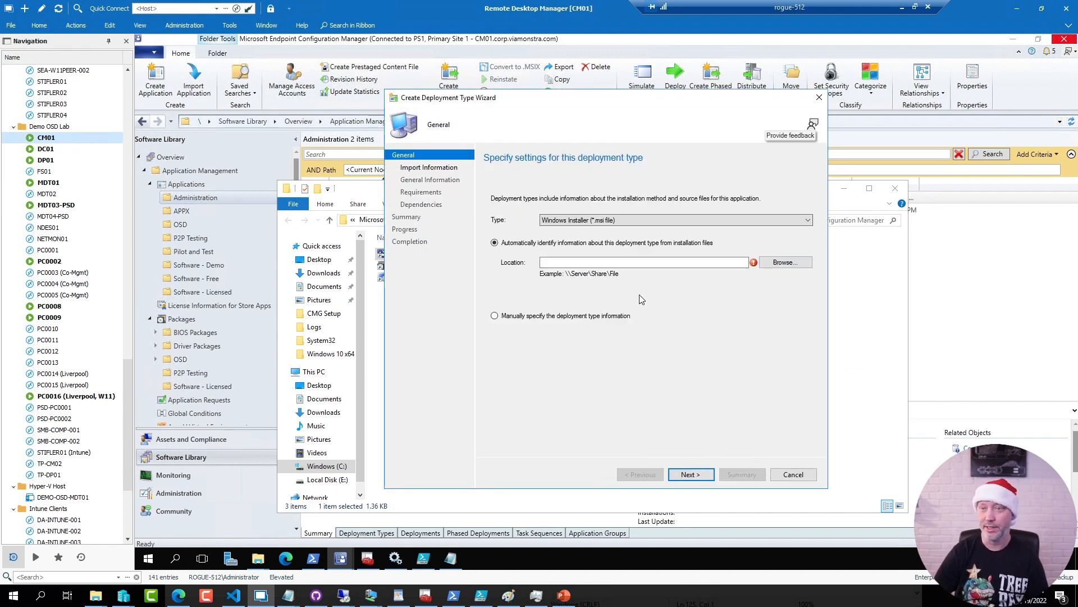
{"action": "left_click", "coordinate": [586, 221]}
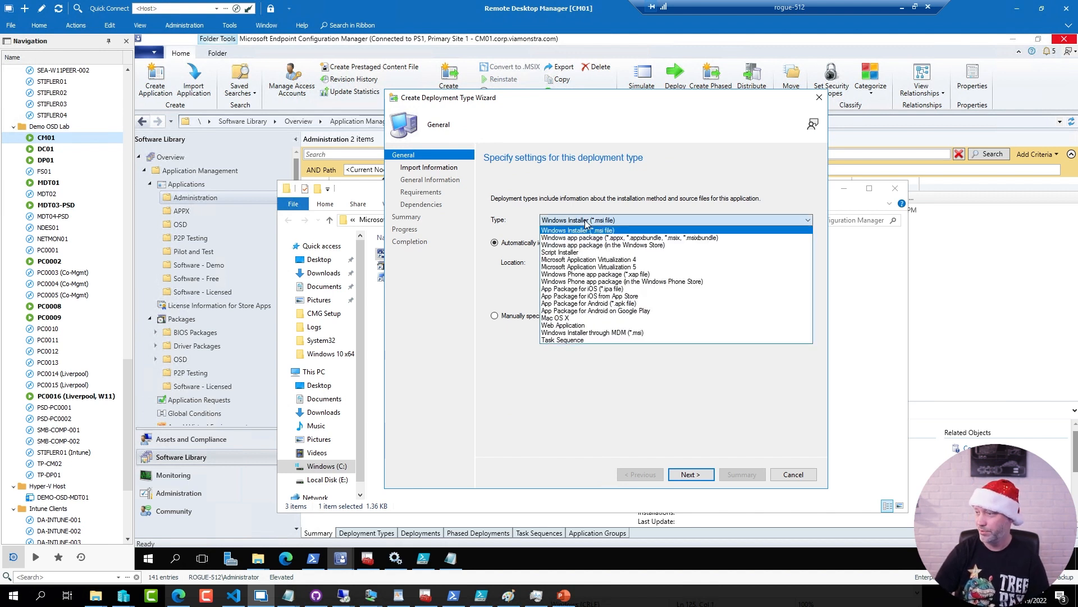
{"action": "left_click", "coordinate": [566, 253]}
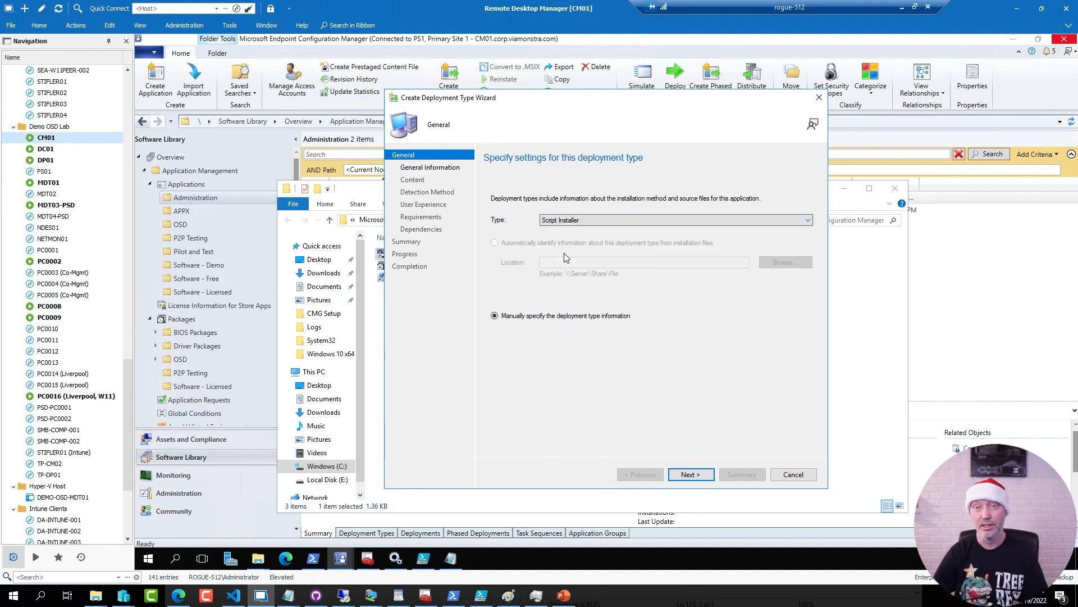
Step: Name the deployment type Install Console and continue to the content settings
{"action": "left_click", "coordinate": [688, 474]}
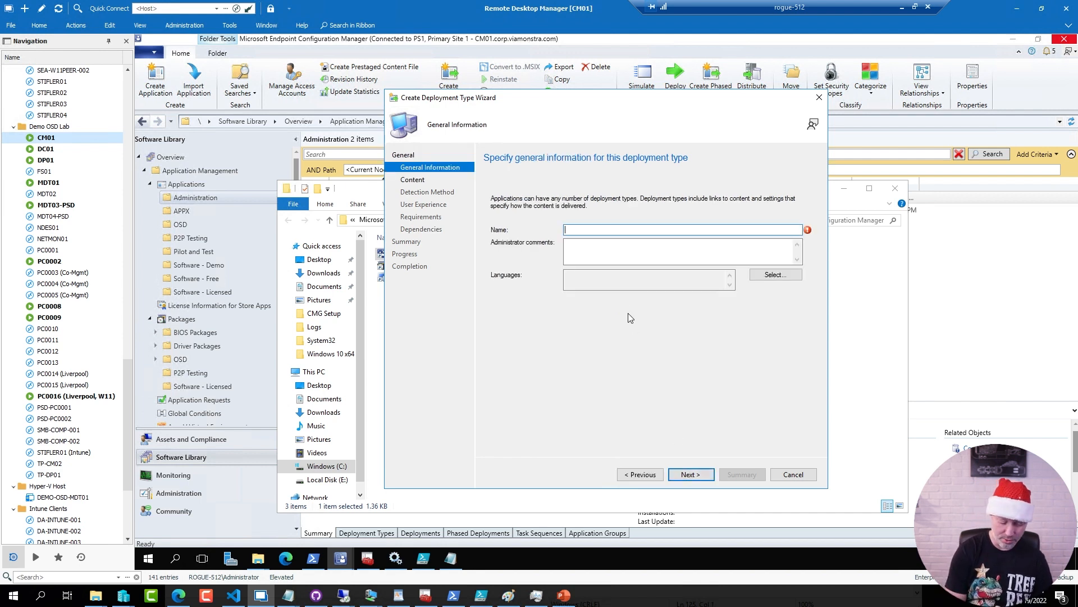
{"action": "type", "text": "Install Console"}
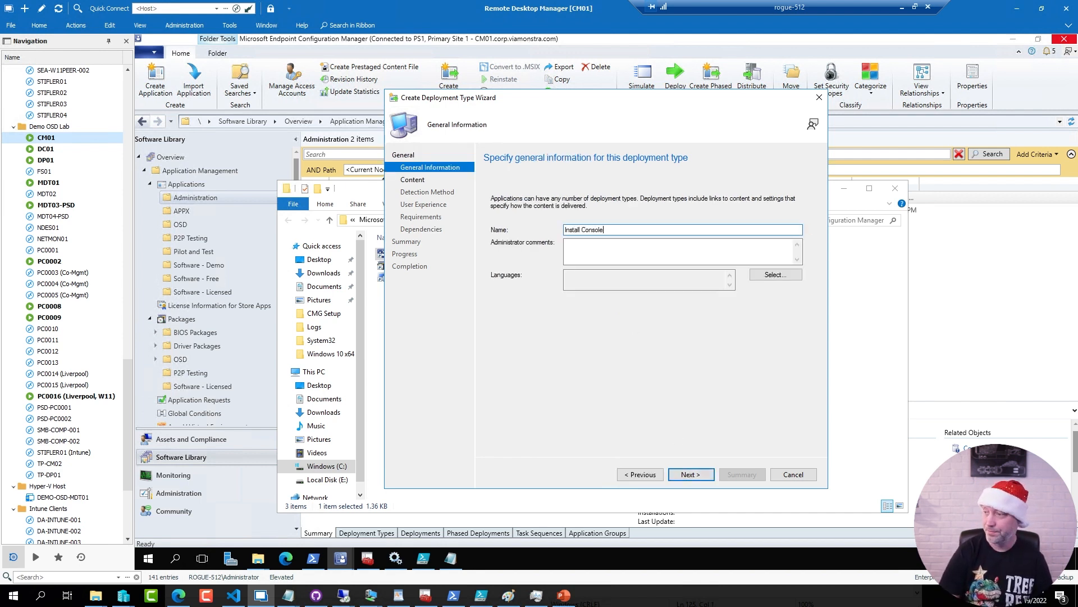
{"action": "left_click", "coordinate": [690, 474]}
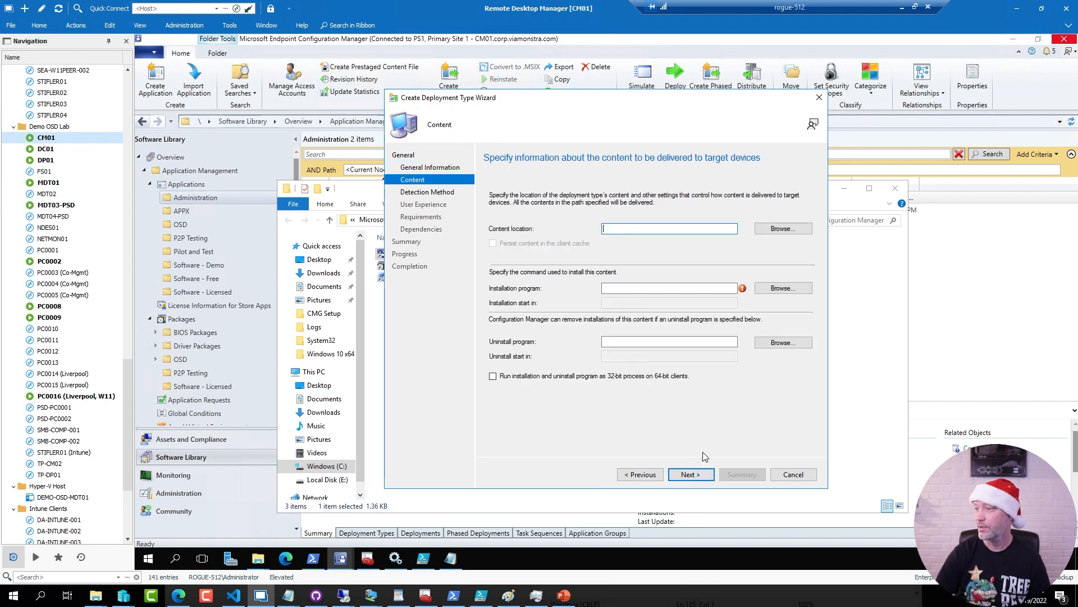
Step: Set the deployment type's content location to \\cm01\SMS_PS1\tools\ConsoleSetup
{"action": "left_click", "coordinate": [784, 229]}
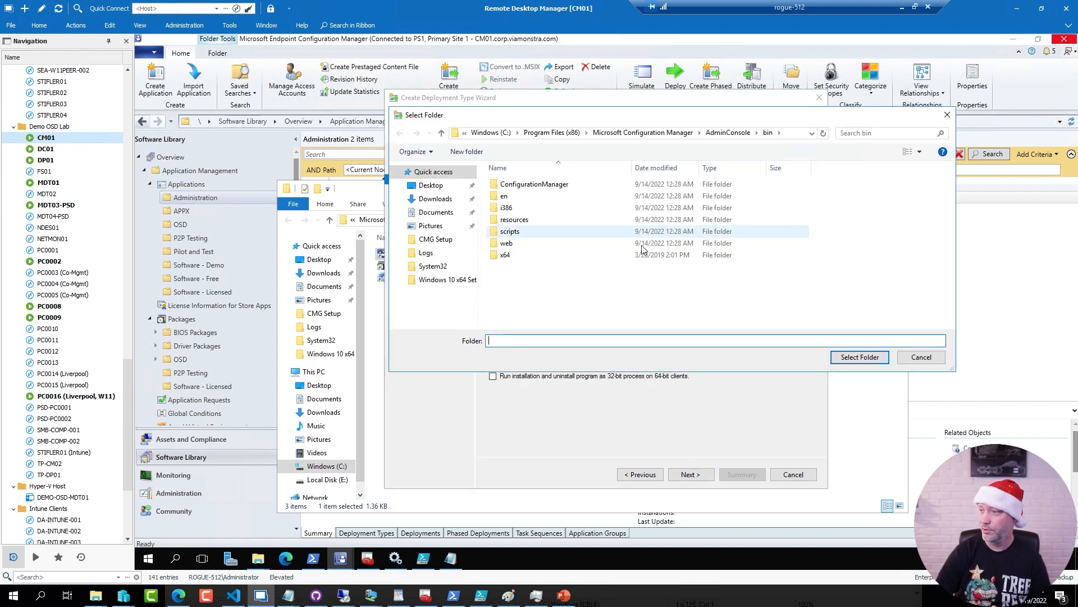
{"action": "type", "text": "\\\\cm"}
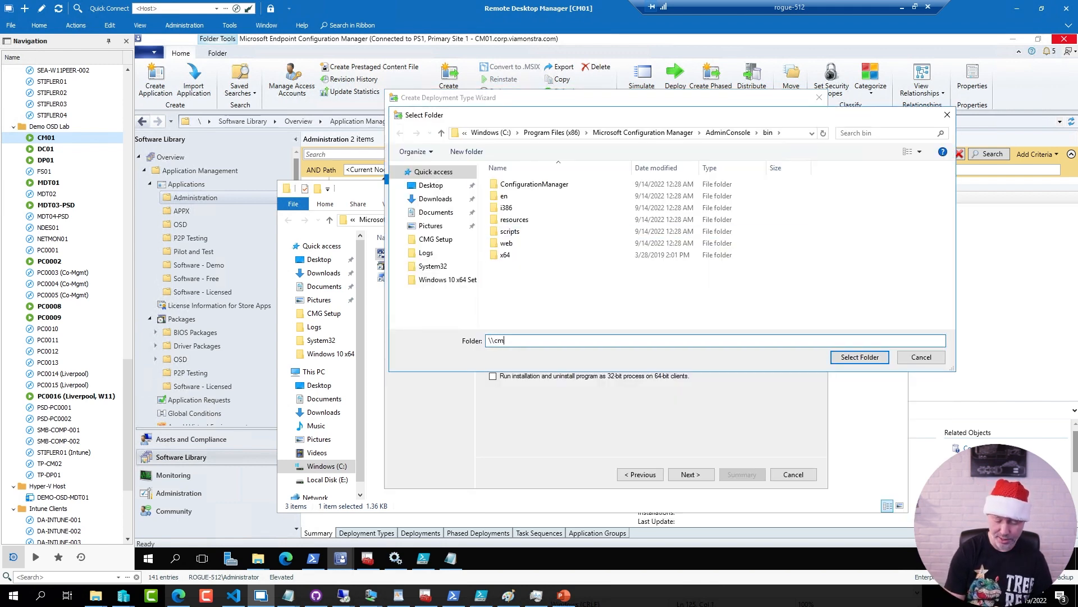
{"action": "type", "text": "01\\sm"}
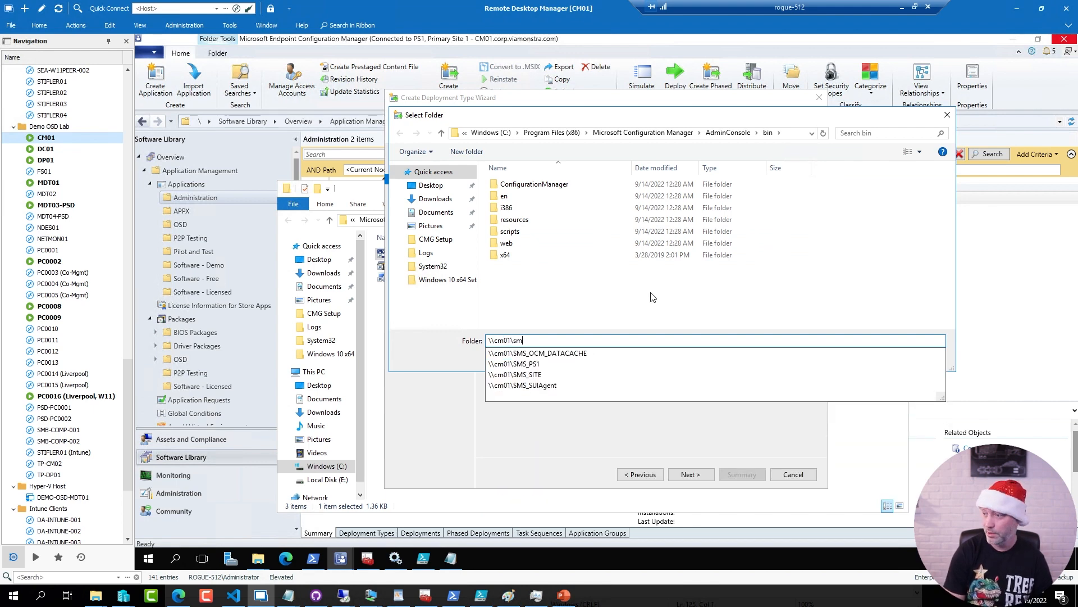
{"action": "key", "text": "Down"}
{"action": "key", "text": "Down"}
{"action": "key", "text": "Return"}
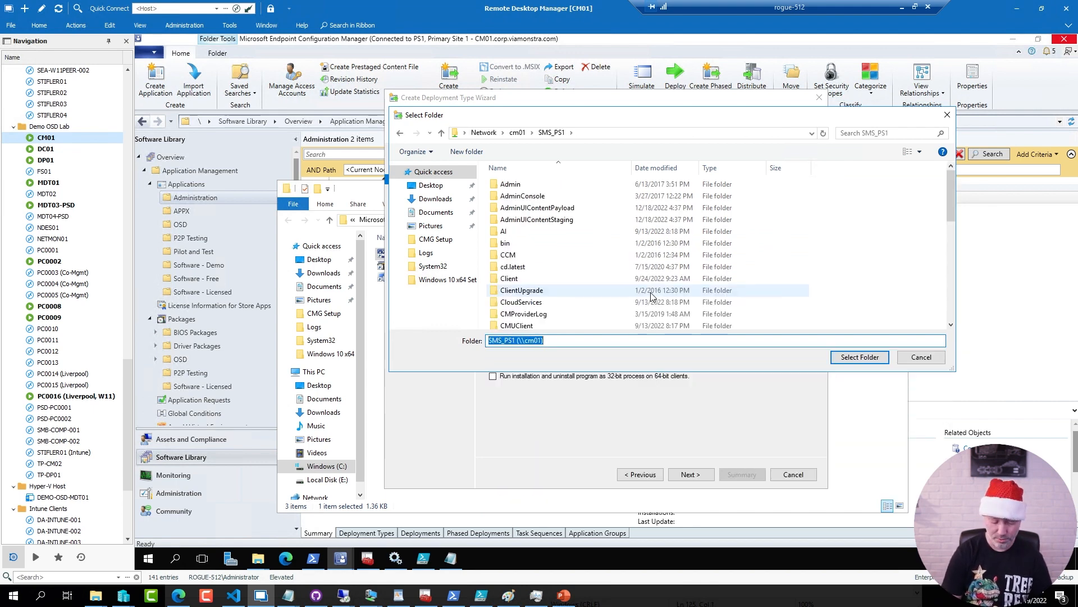
{"action": "type", "text": "tools"}
{"action": "key", "text": "Return"}
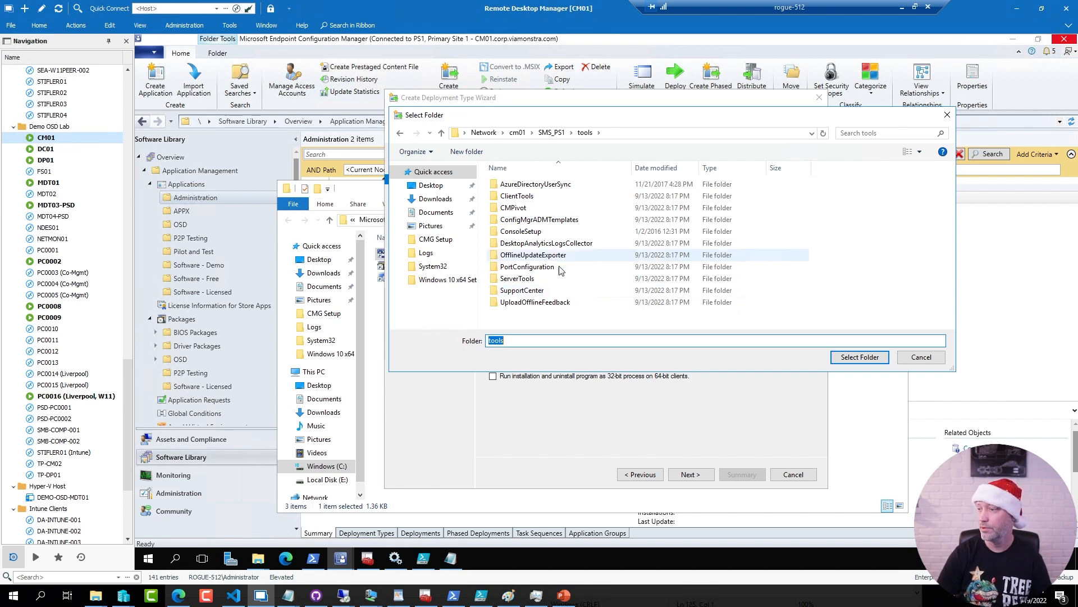
{"action": "double_click", "coordinate": [520, 231]}
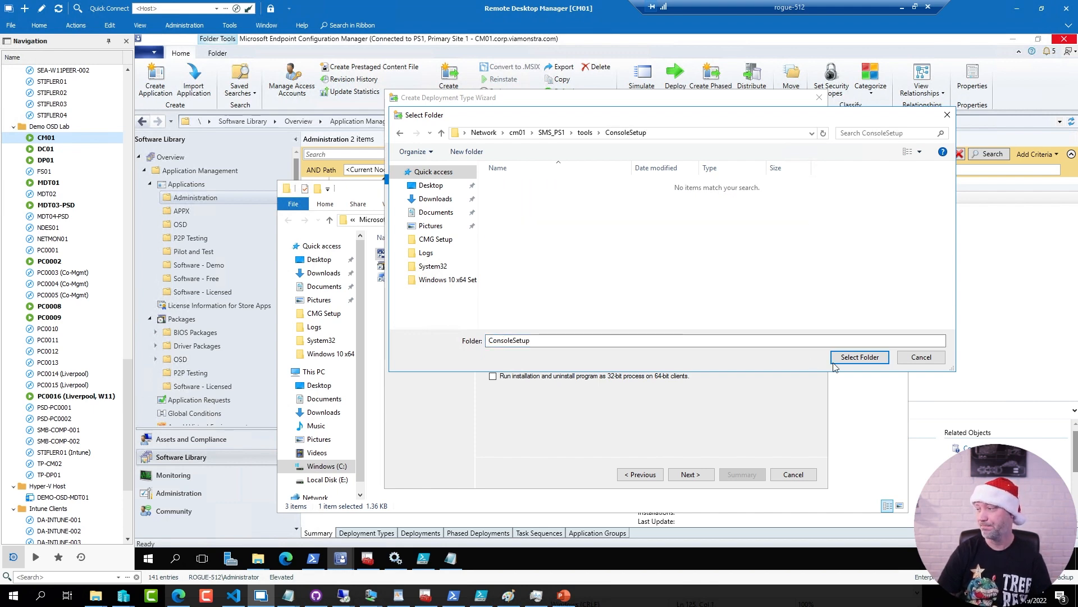
{"action": "left_click", "coordinate": [859, 363]}
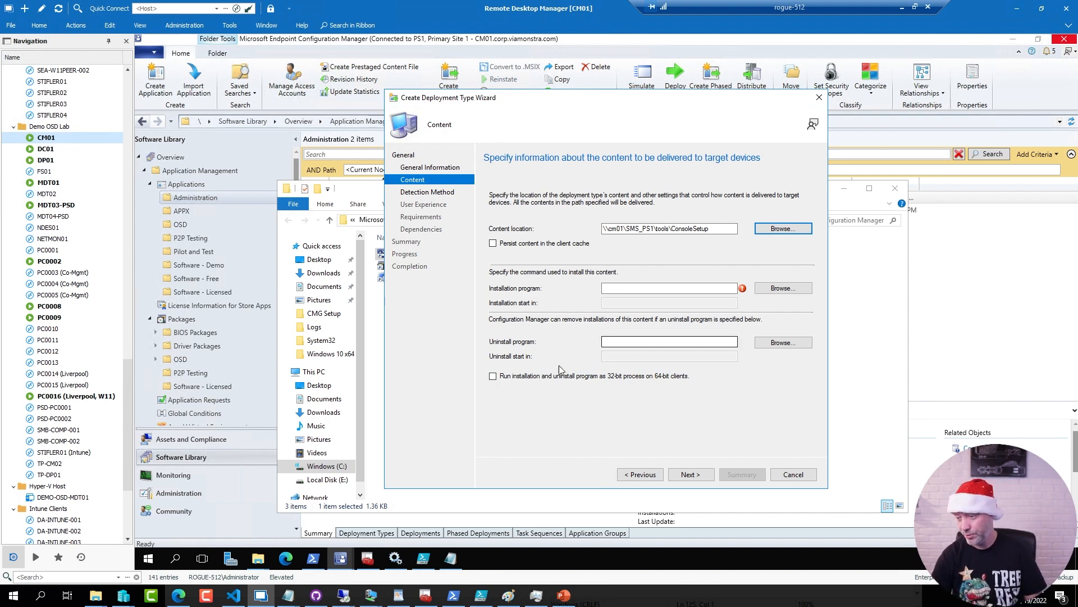
Step: Switch to Notepad and examine the prepared install command's quiet switch, target directory and default site server parameters
{"action": "left_click", "coordinate": [452, 559]}
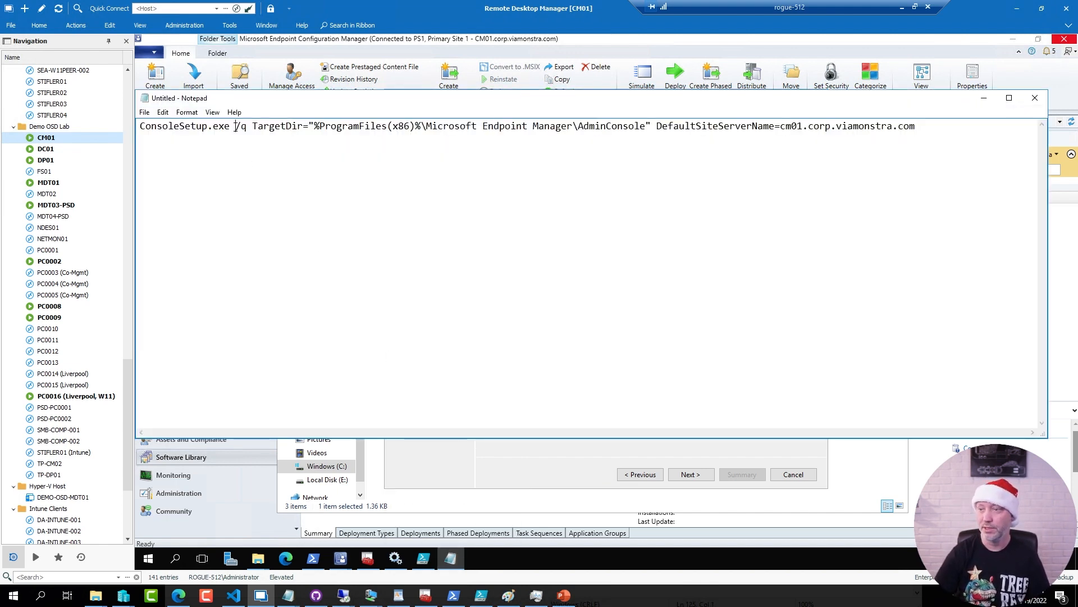
{"action": "left_click_drag", "start_coordinate": [234, 127], "coordinate": [247, 128]}
{"action": "left_click", "coordinate": [384, 247]}
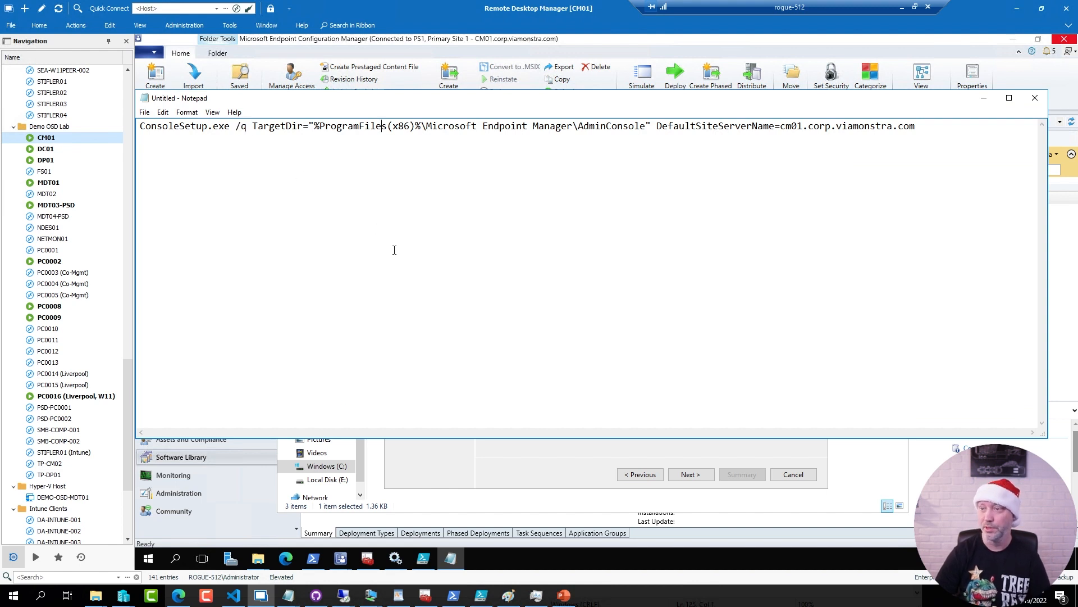
{"action": "left_click_drag", "start_coordinate": [253, 125], "coordinate": [653, 125]}
{"action": "left_click", "coordinate": [358, 225]}
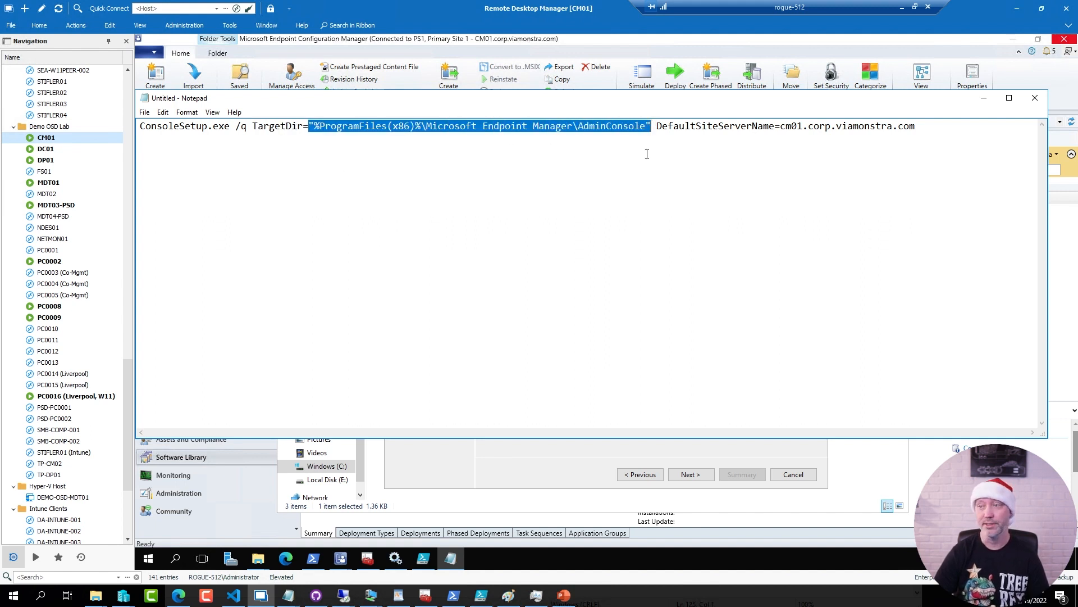
{"action": "left_click", "coordinate": [655, 169]}
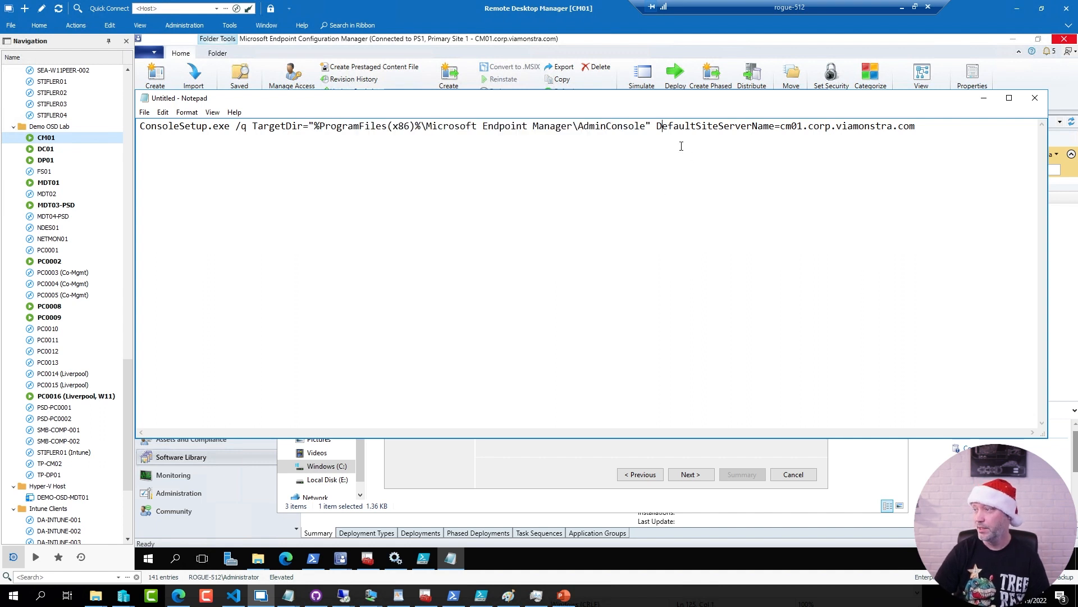
{"action": "left_click_drag", "start_coordinate": [658, 126], "coordinate": [955, 127]}
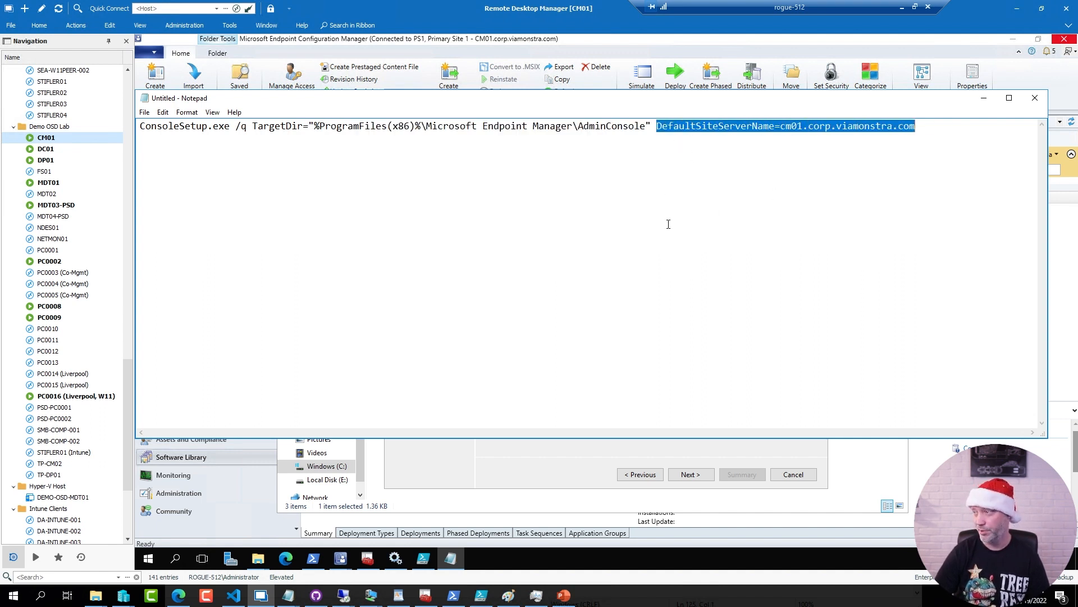
{"action": "left_click", "coordinate": [650, 229]}
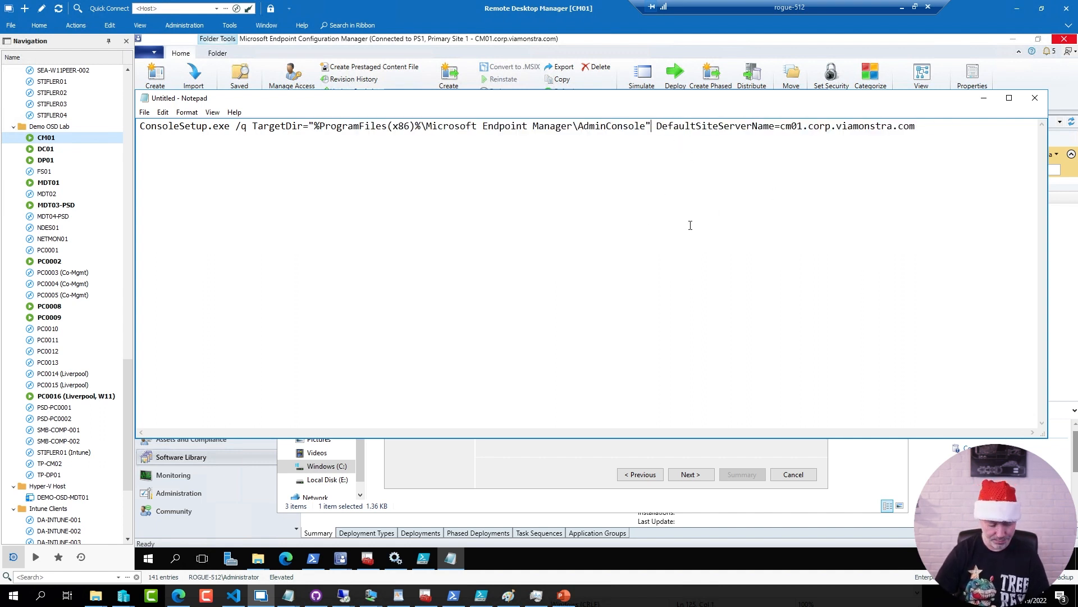
Step: Copy the Notepad command ConsoleSetup.exe /q TargetDir="%ProgramFiles(x86)%\Microsoft Endpoint Manager\AdminConsole" DefaultSiteServerName=cm01.corp.viamonstra.com into the deployment type's installation program
{"action": "key", "text": "ctrl+a"}
{"action": "key", "text": "ctrl+c"}
{"action": "left_click", "coordinate": [540, 467]}
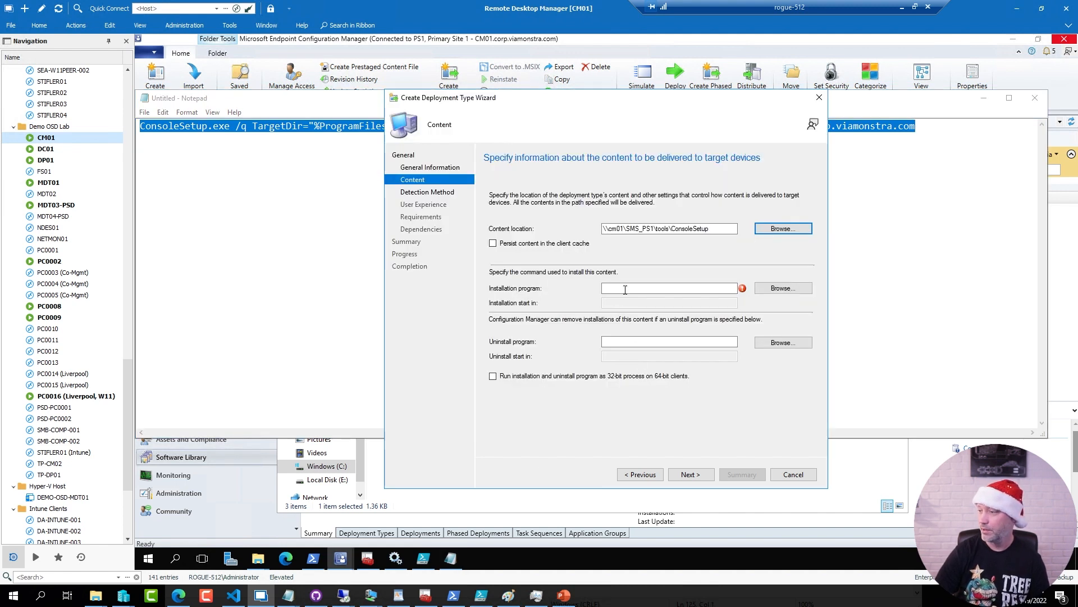
{"action": "key", "text": "ctrl+v"}
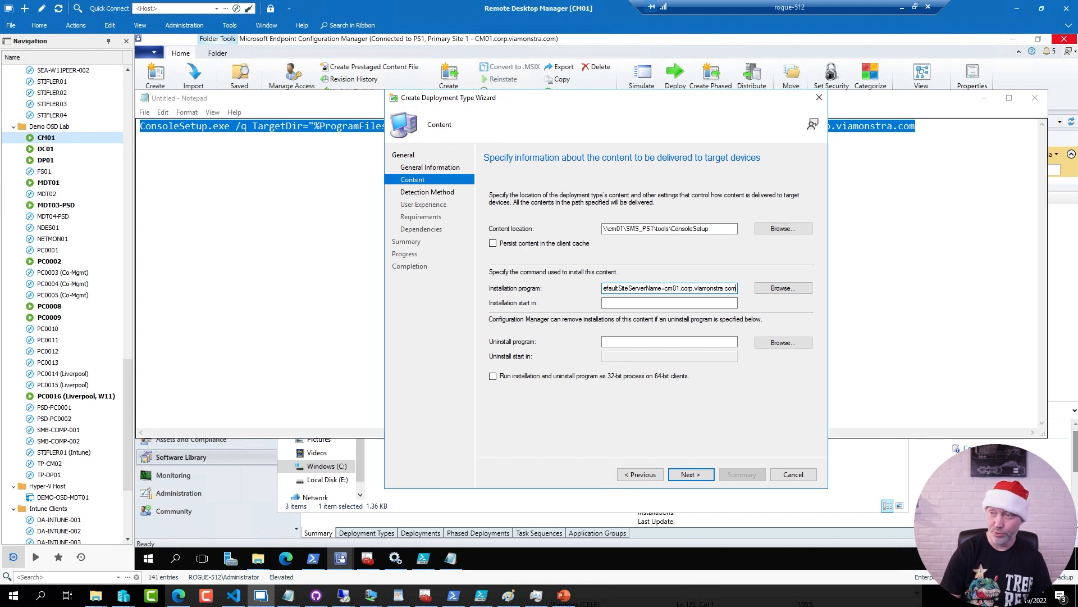
Step: Add the uninstall command ConsoleSetup.exe /uninstall /q below the install command in Notepad
{"action": "left_click", "coordinate": [250, 269]}
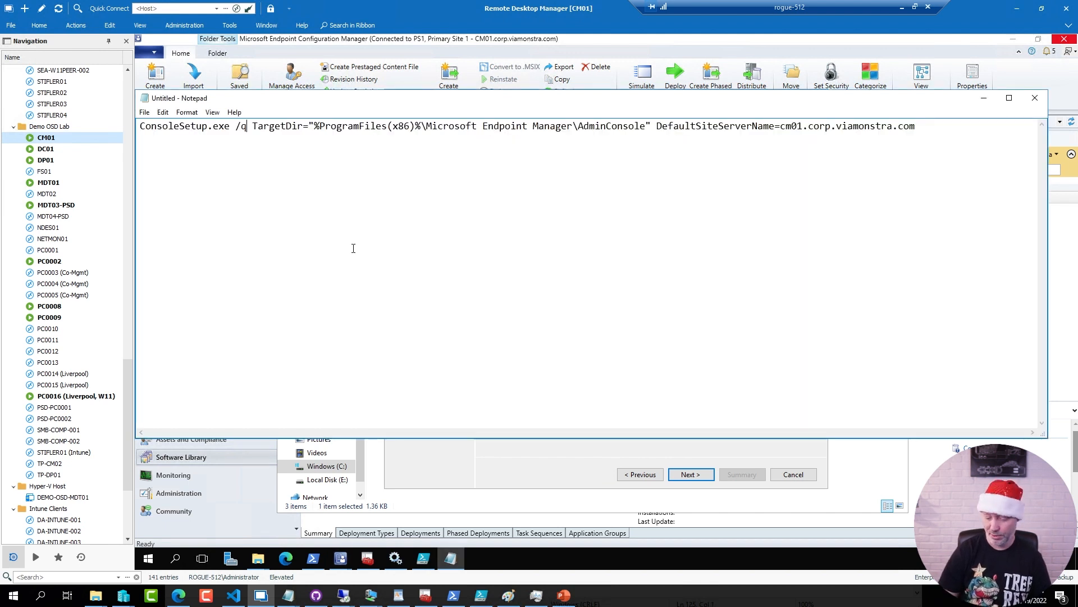
{"action": "key", "text": "Return"}
{"action": "type", "text": "ConsoleSetup.exe /uninstall /q"}
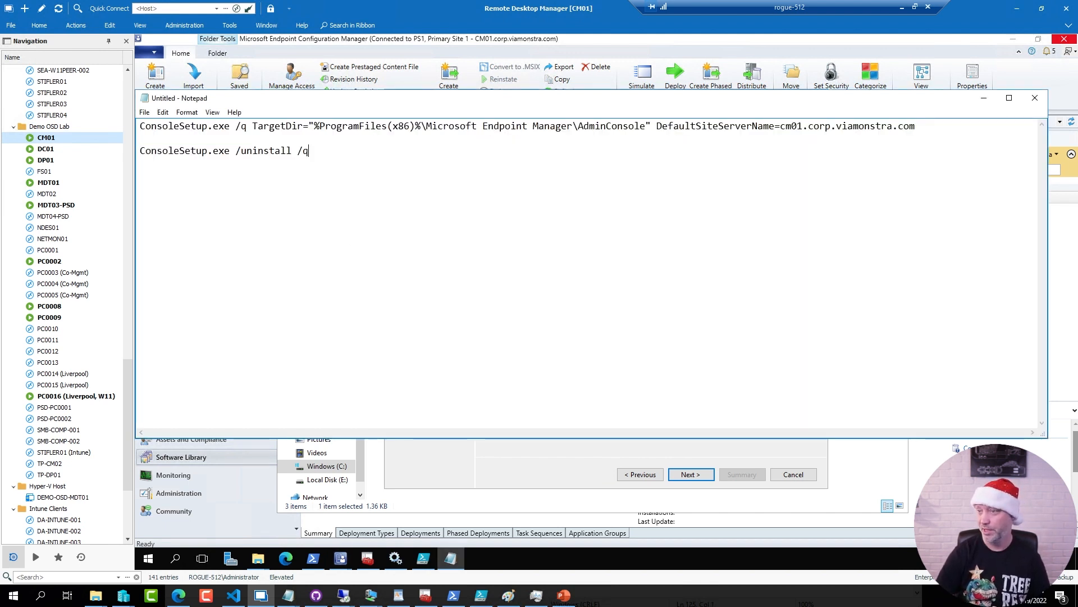
Step: Return to the deployment type, set its uninstall program to ConsoleSetup.exe /uninstall /q and continue to the detection method
{"action": "left_click", "coordinate": [444, 510]}
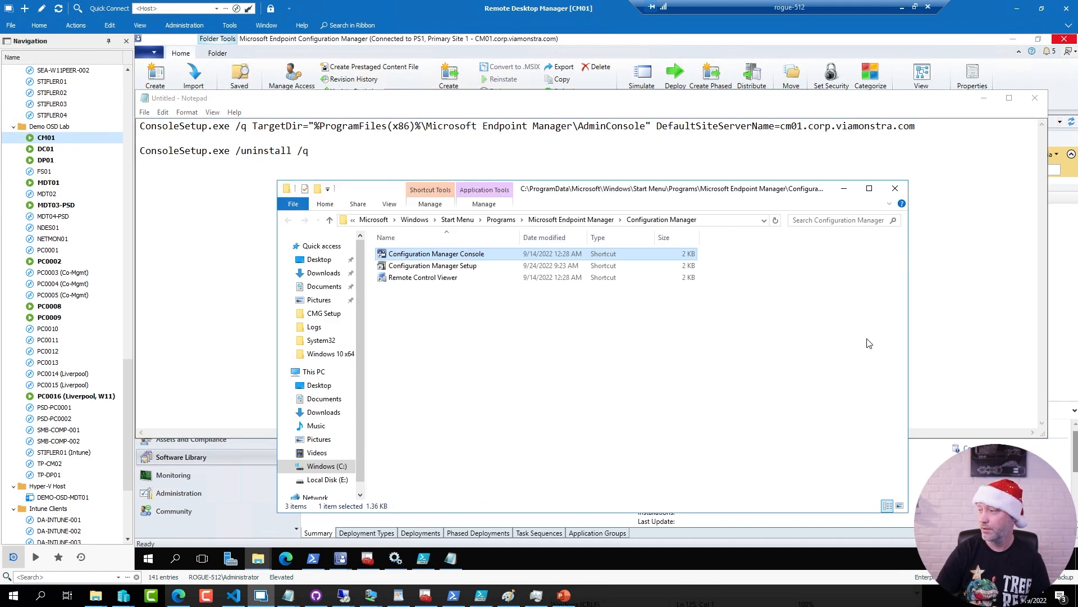
{"action": "left_click", "coordinate": [341, 557]}
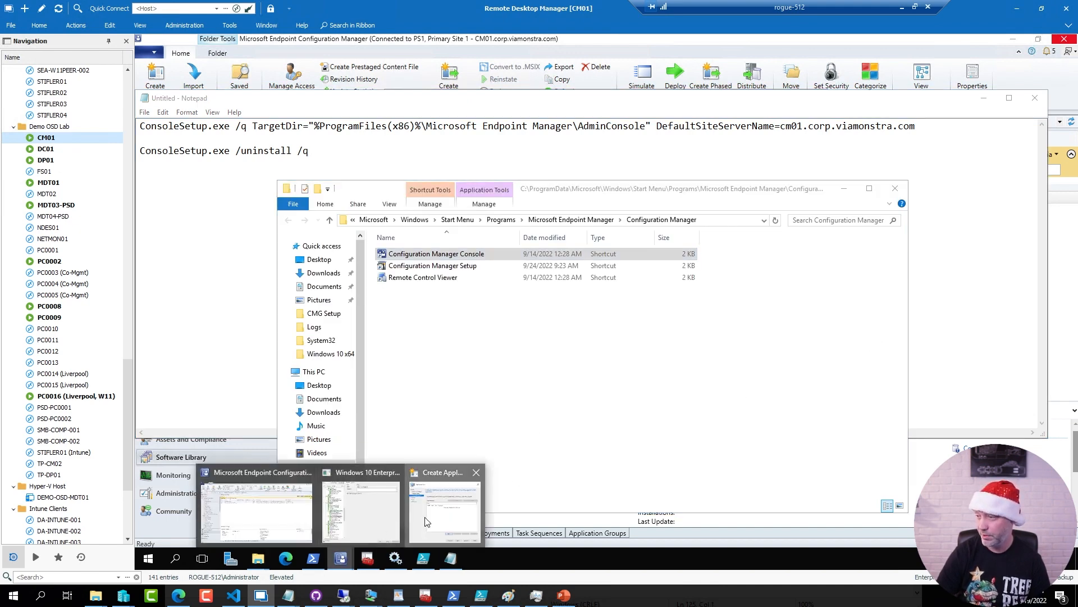
{"action": "left_click", "coordinate": [425, 522]}
{"action": "left_click", "coordinate": [661, 341]}
{"action": "type", "text": "ConsoleSetup.exe /uninstall /q"}
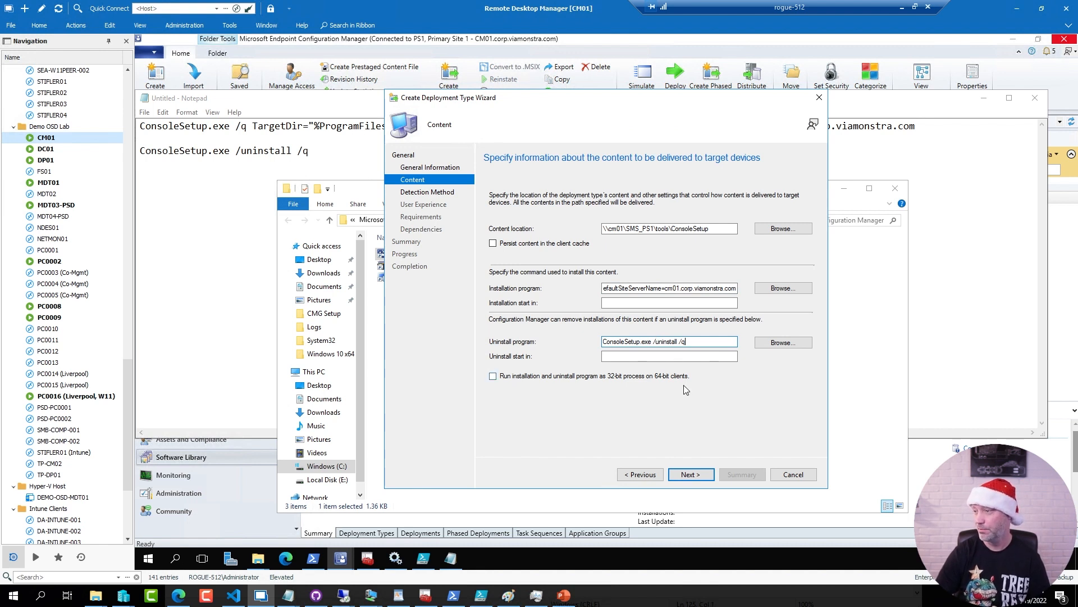
{"action": "left_click", "coordinate": [690, 478]}
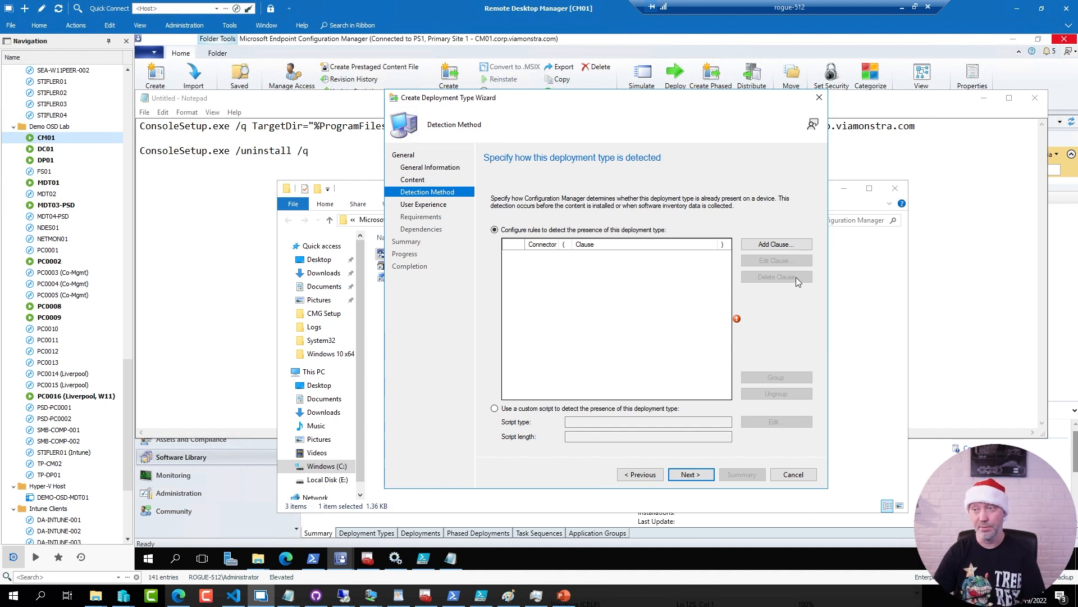
{"action": "left_click", "coordinate": [220, 126]}
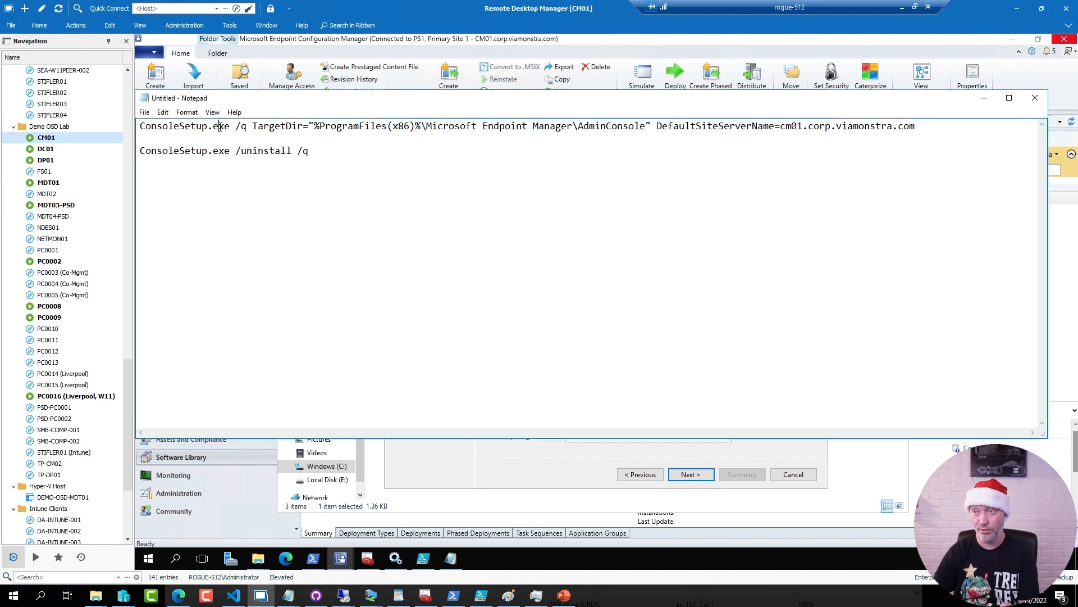
{"action": "double_click", "coordinate": [221, 126]}
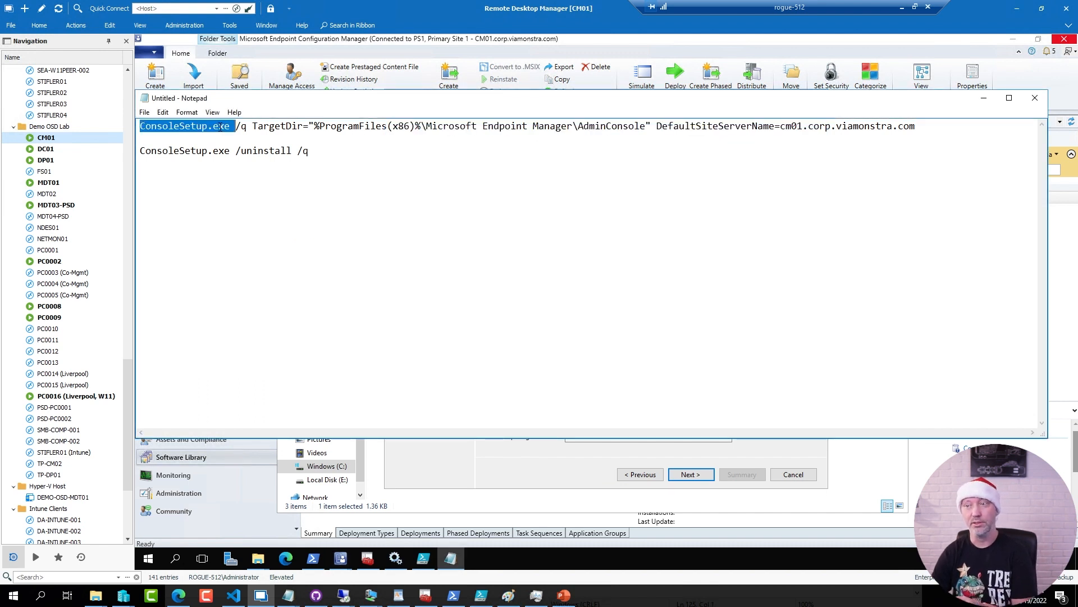
{"action": "left_click", "coordinate": [507, 478]}
Step: Add a Windows Installer detection rule using the product code from AdminConsole.msi and continue to the user experience settings
{"action": "left_click", "coordinate": [774, 241]}
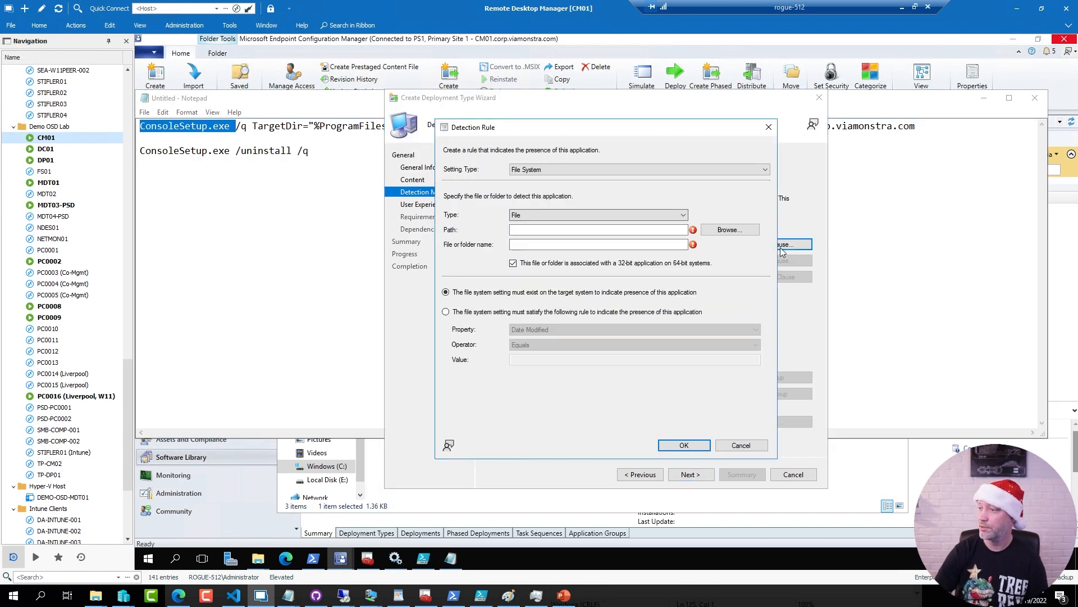
{"action": "left_click", "coordinate": [562, 173]}
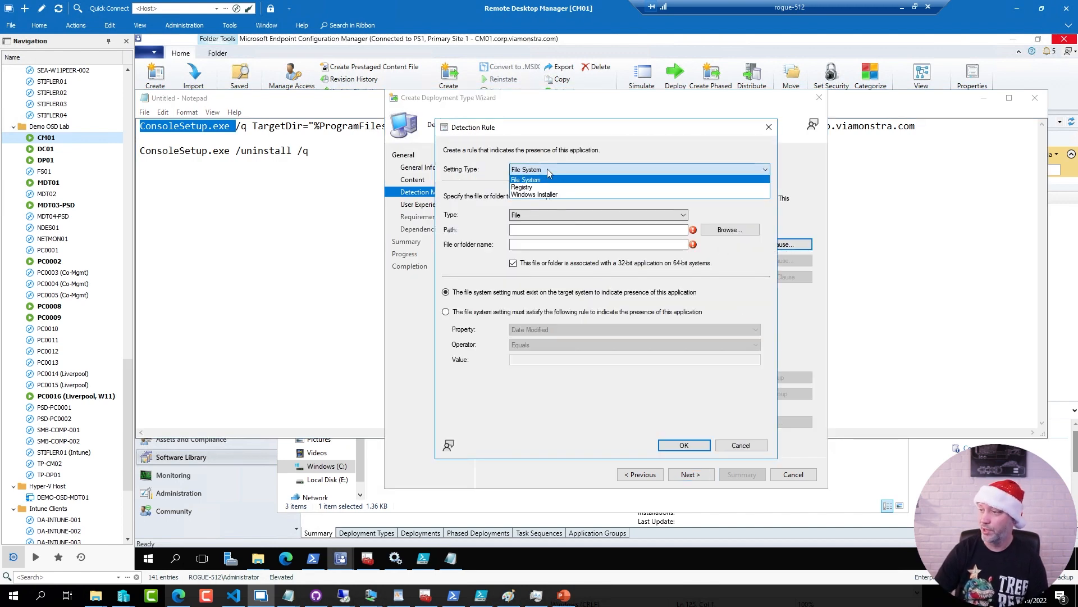
{"action": "left_click", "coordinate": [554, 197]}
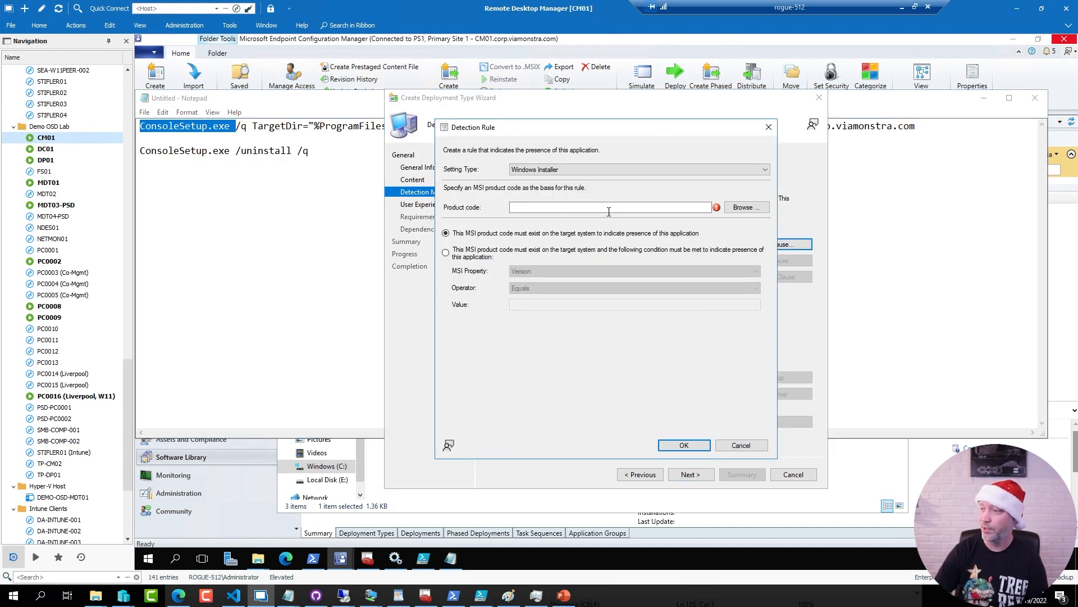
{"action": "left_click", "coordinate": [744, 208]}
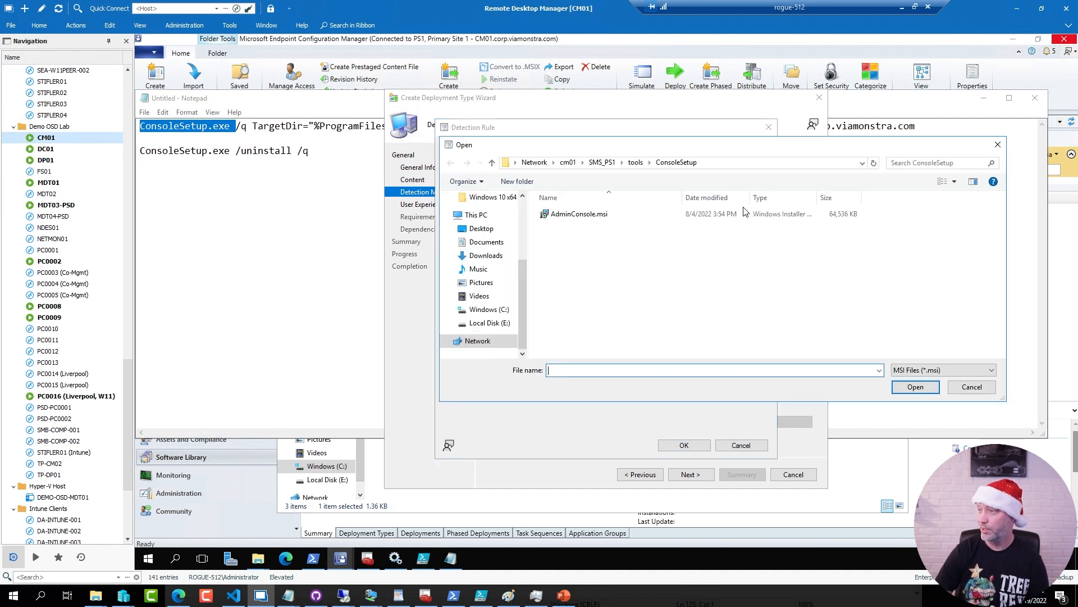
{"action": "double_click", "coordinate": [586, 216]}
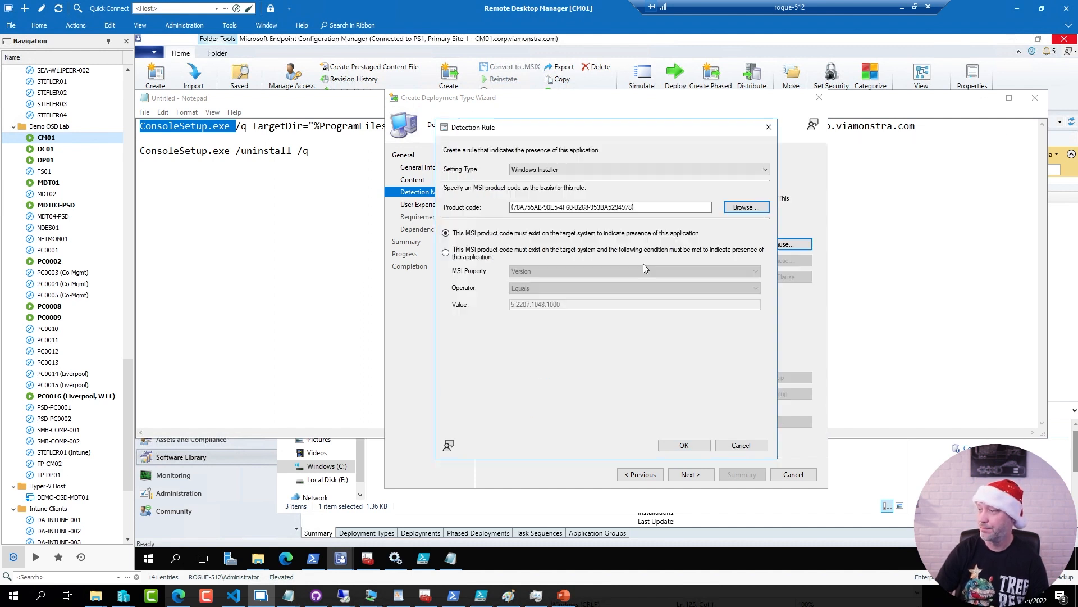
{"action": "left_click", "coordinate": [684, 446]}
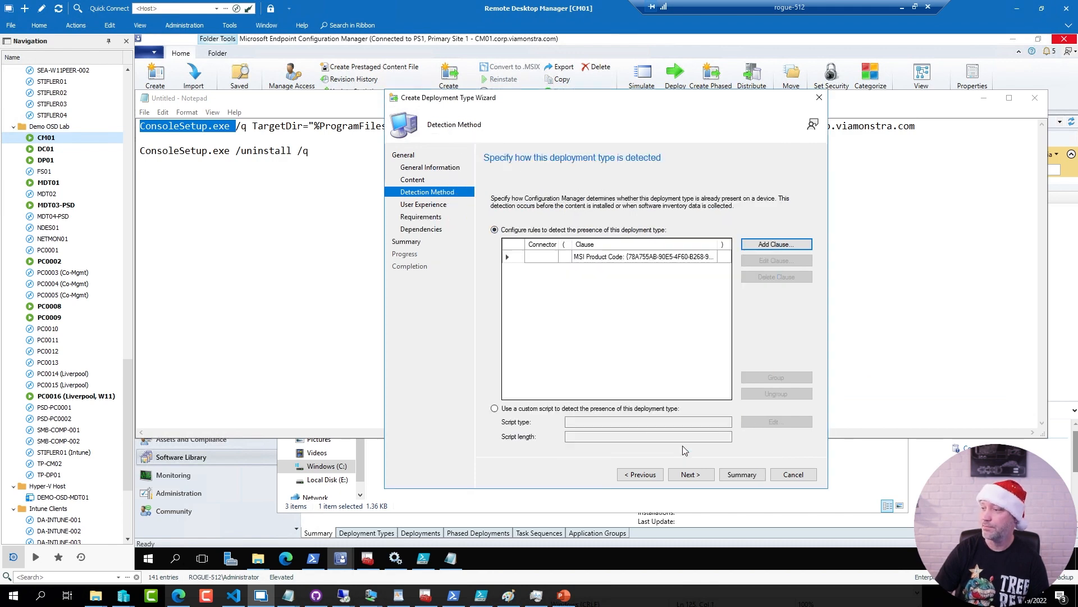
{"action": "left_click", "coordinate": [699, 475]}
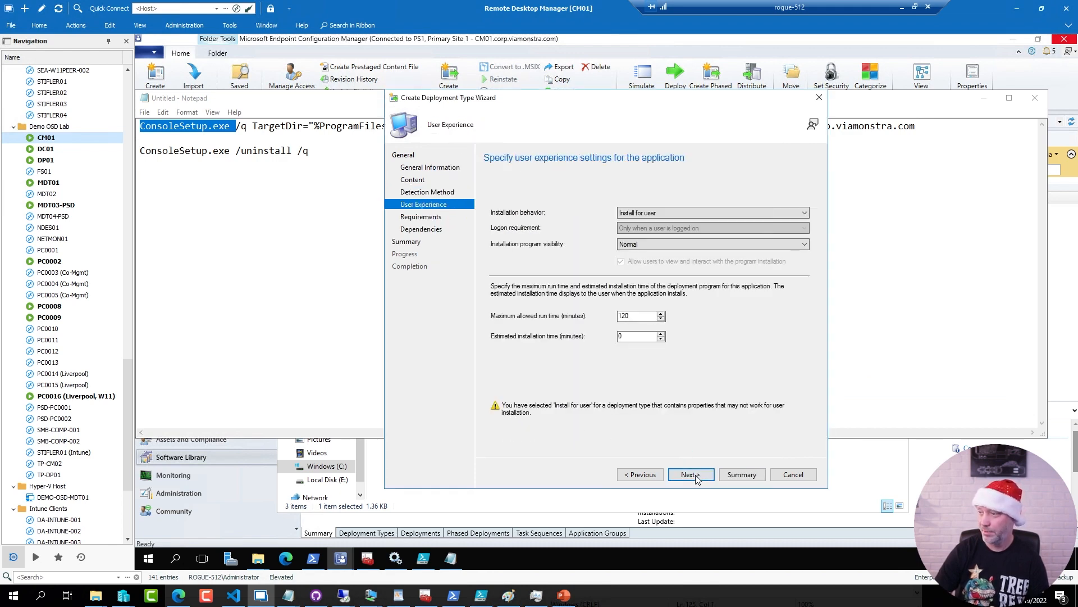
Step: Set the deployment type to install for system with logon requirement Whether or not a user is logged on, and continue to the requirements
{"action": "left_click", "coordinate": [651, 214]}
{"action": "left_click", "coordinate": [639, 228]}
{"action": "left_click", "coordinate": [640, 228]}
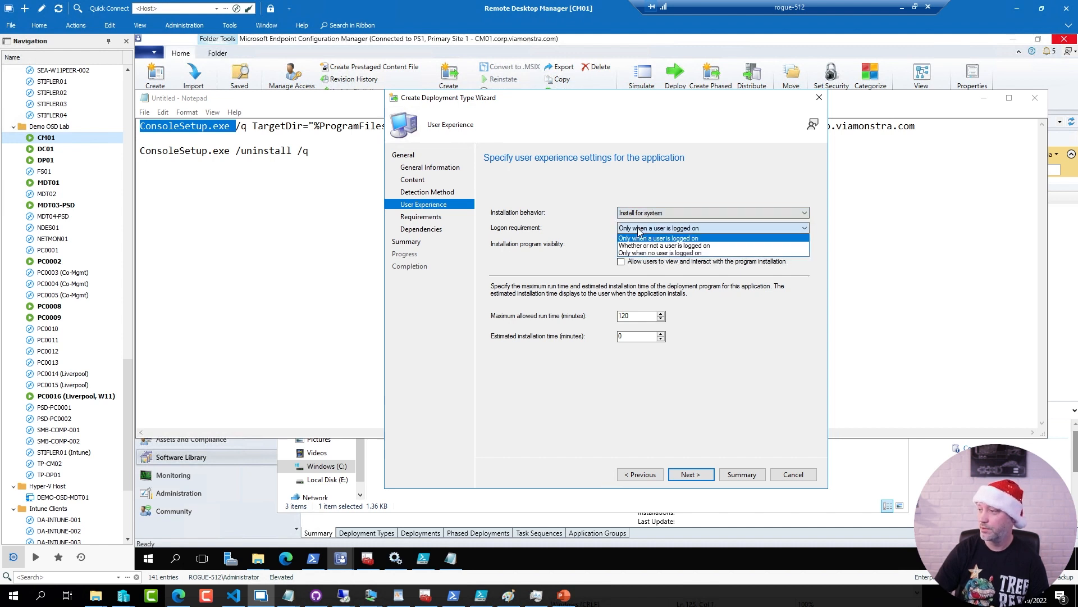
{"action": "key", "text": "Down"}
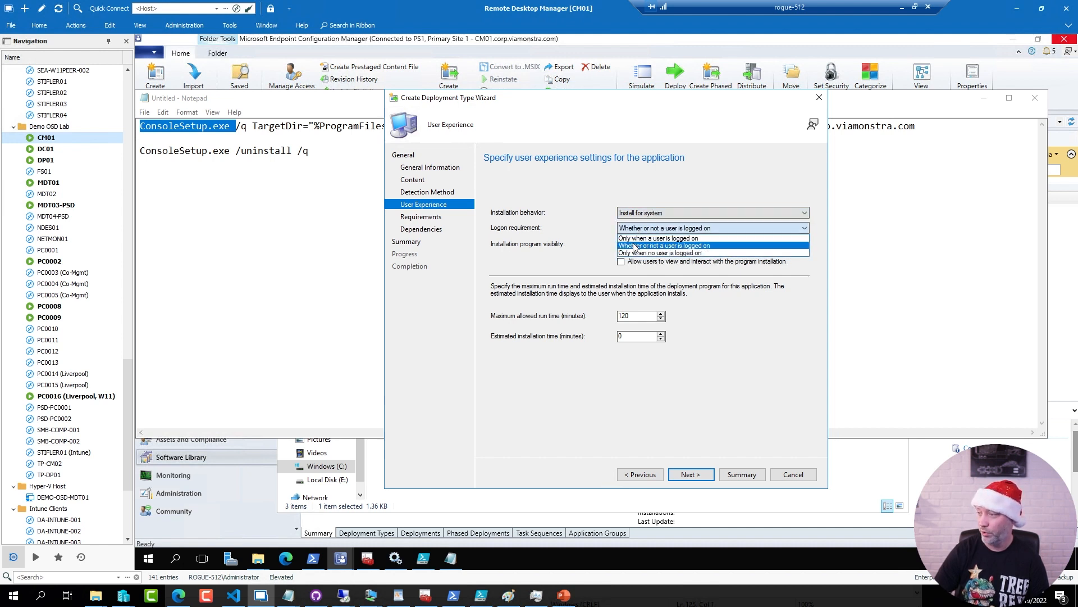
{"action": "left_click", "coordinate": [635, 247]}
{"action": "left_click", "coordinate": [699, 474]}
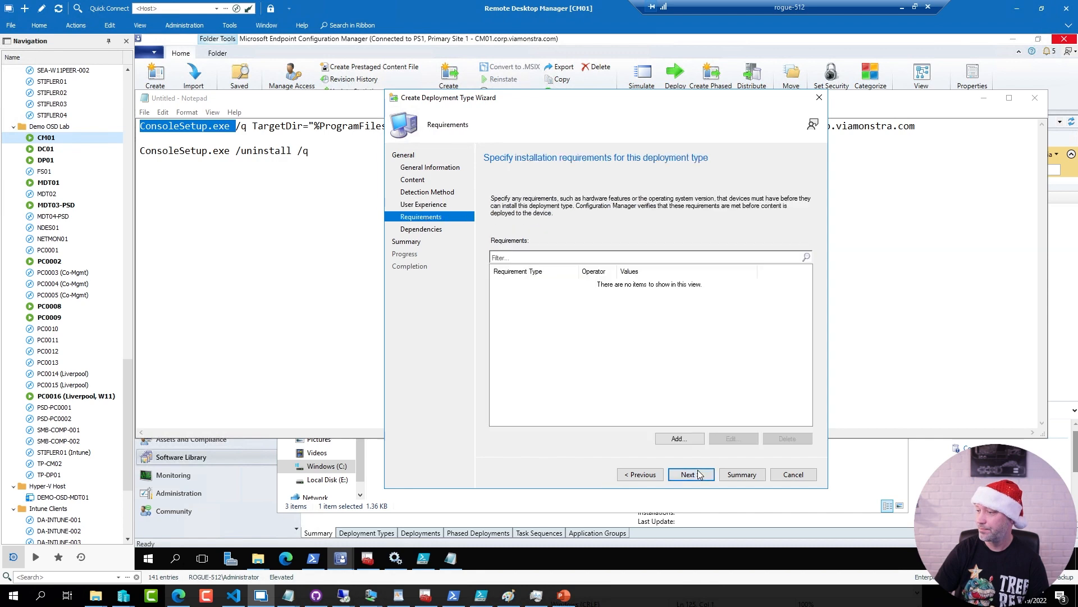
Step: Finish creating the Install Console deployment type without adding any requirements or dependencies
{"action": "left_click", "coordinate": [698, 474]}
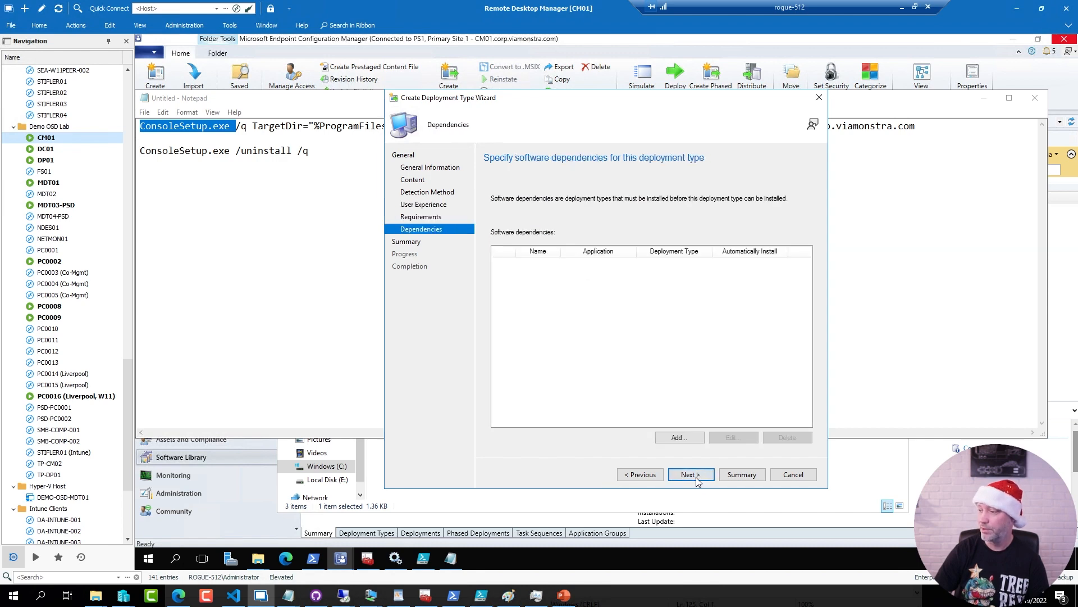
{"action": "left_click", "coordinate": [697, 478]}
{"action": "left_click", "coordinate": [697, 476]}
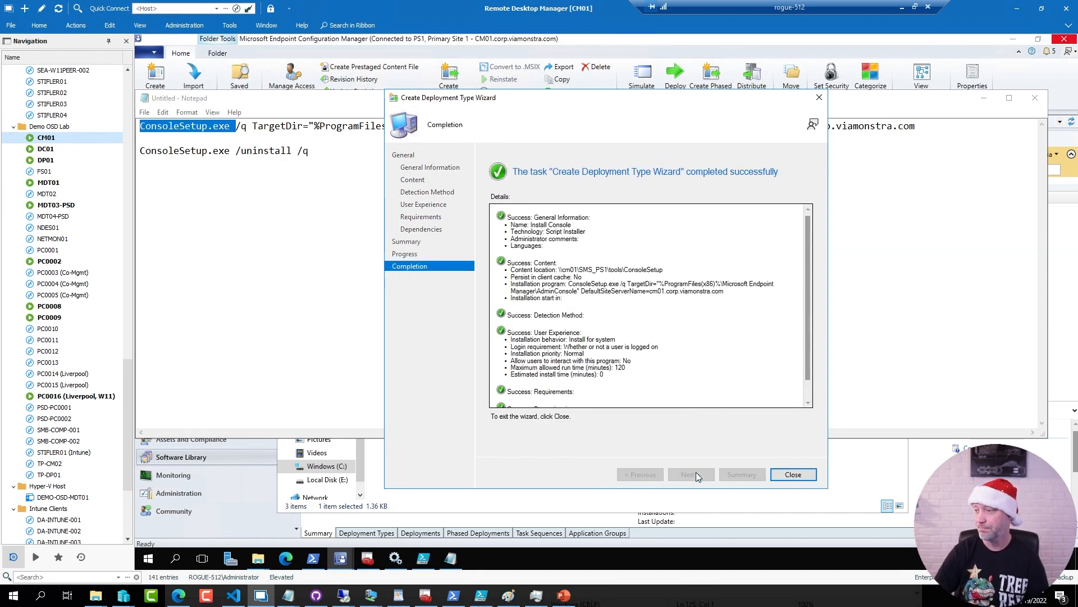
{"action": "left_click", "coordinate": [794, 474]}
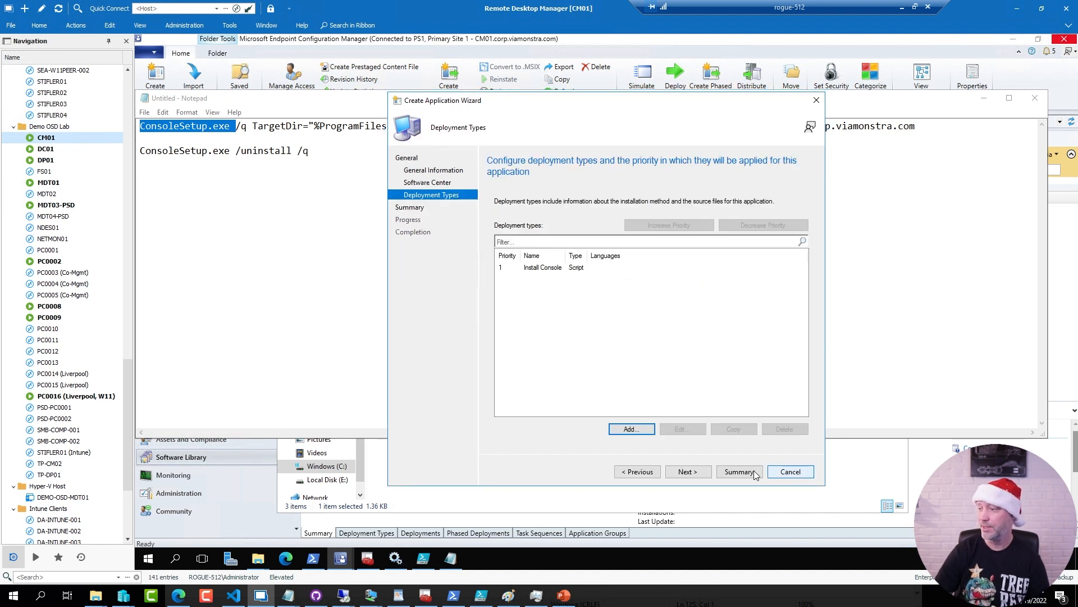
Step: Confirm the ConfigMgr Console Demo application's settings, create the application and close its wizard
{"action": "left_click", "coordinate": [697, 474]}
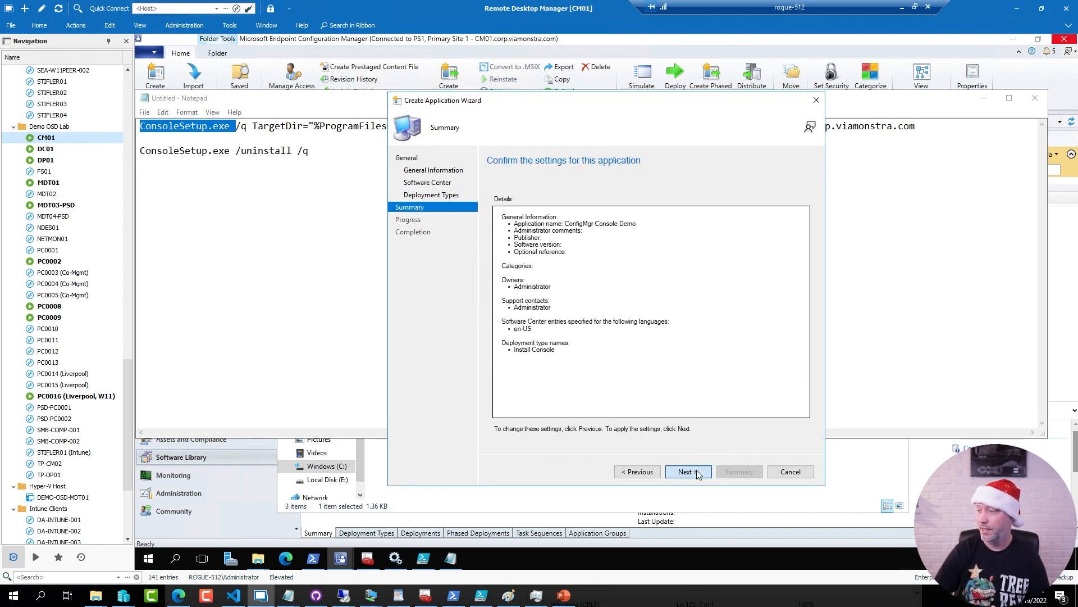
{"action": "left_click", "coordinate": [699, 473]}
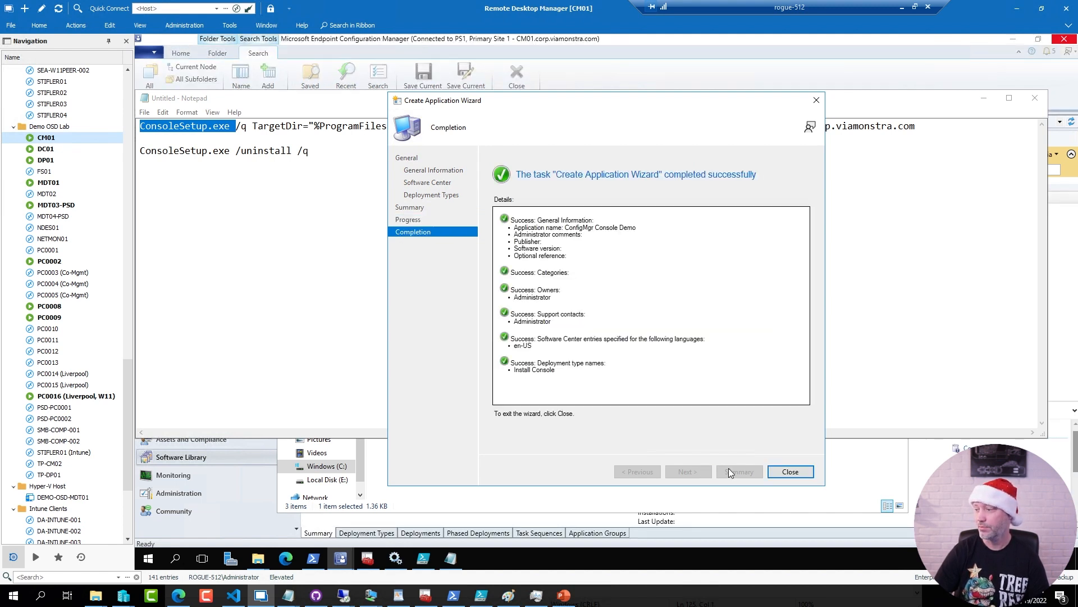
{"action": "left_click", "coordinate": [788, 471]}
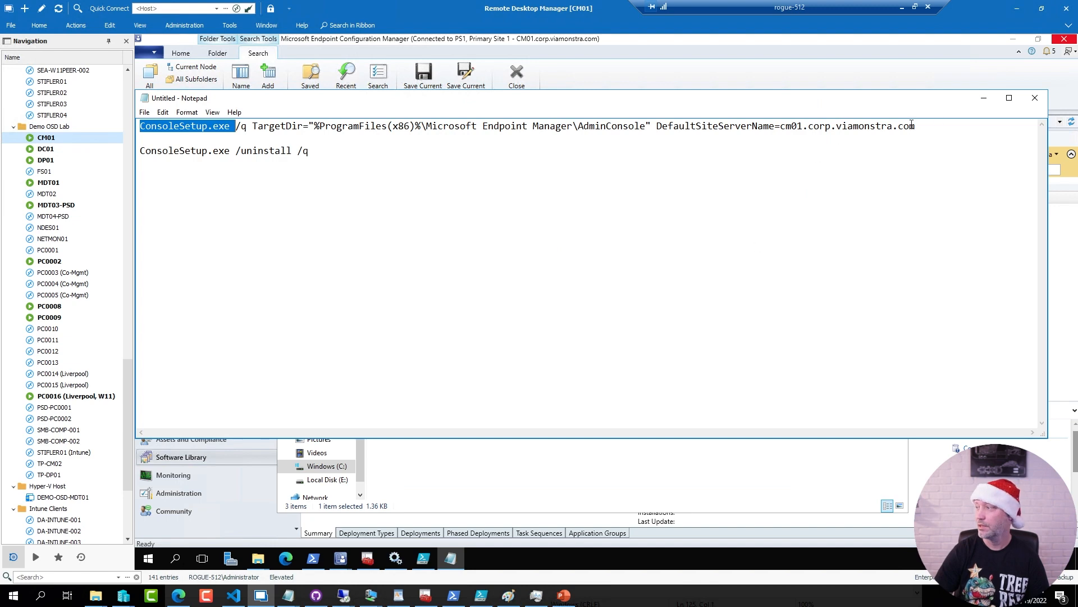
Step: Return to the ConfigMgr console, review the existing ConfigMgr Console application's deployments and view the devices in the Admin Workstations collection
{"action": "left_click", "coordinate": [983, 97]}
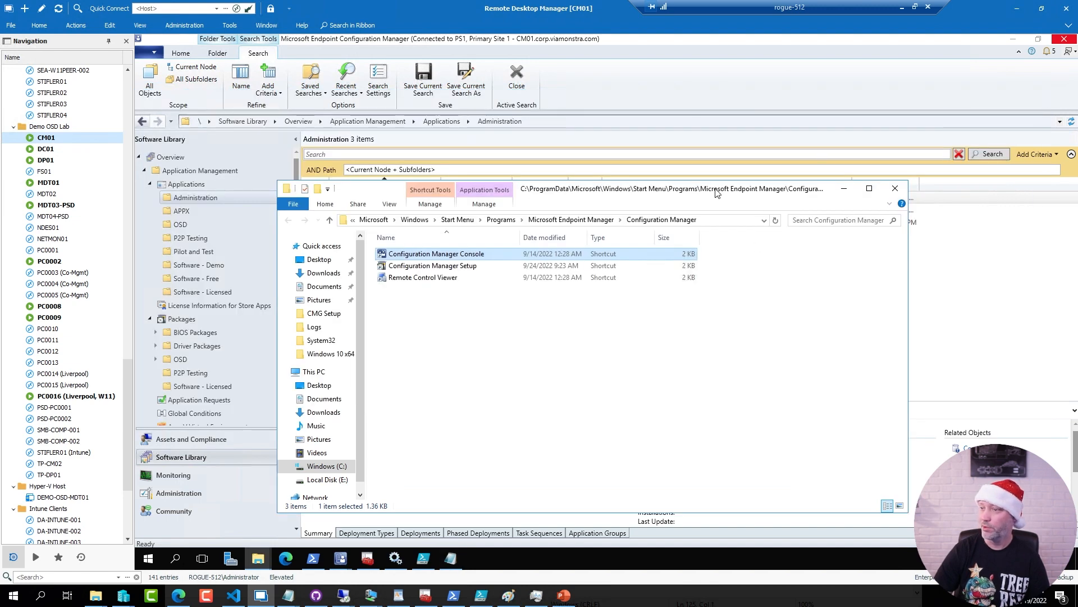
{"action": "left_click", "coordinate": [672, 81]}
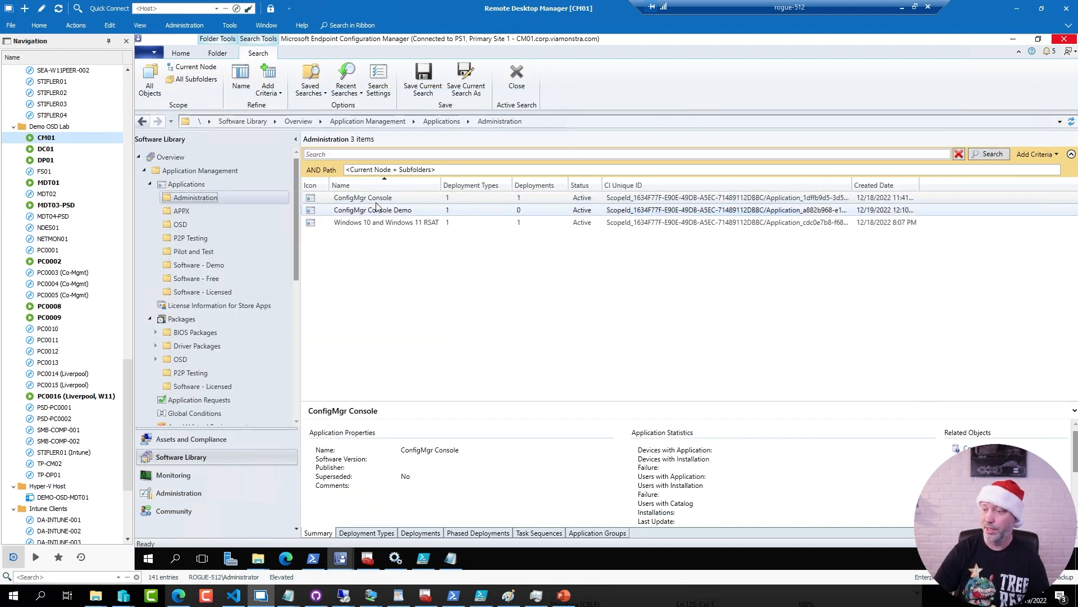
{"action": "left_click", "coordinate": [421, 534]}
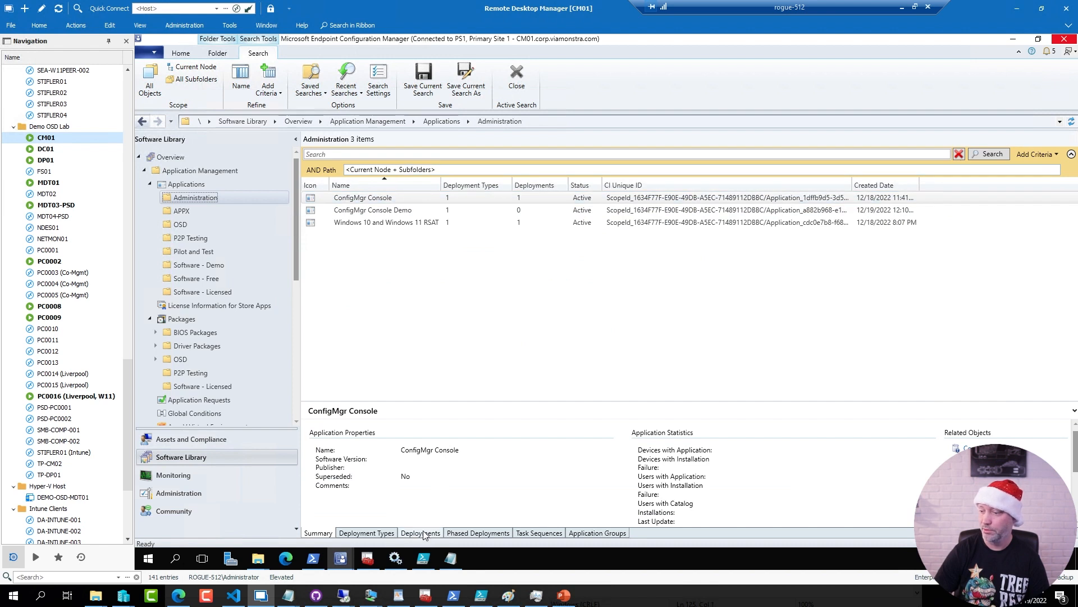
{"action": "left_click", "coordinate": [370, 440]}
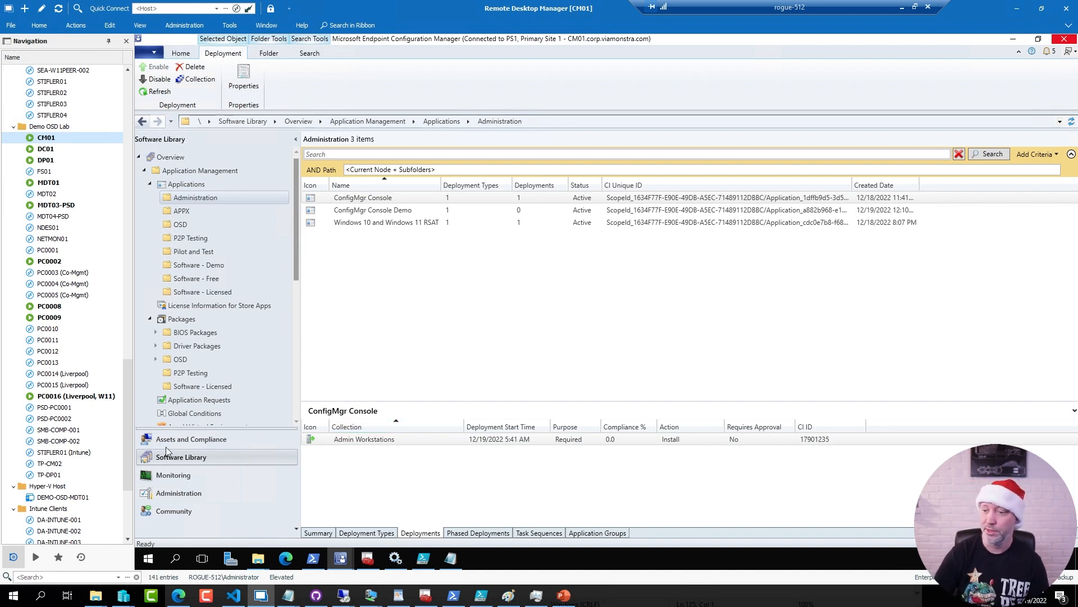
{"action": "left_click", "coordinate": [211, 442]}
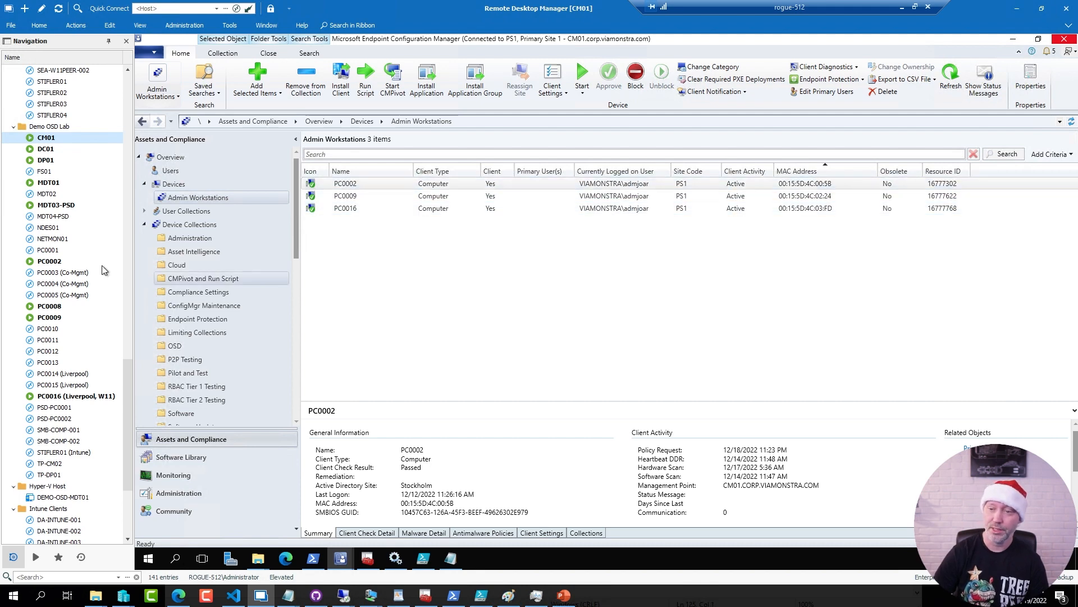
Step: Switch to the PC0002 remote session and launch the installed Configuration Manager Console there
{"action": "double_click", "coordinate": [50, 262]}
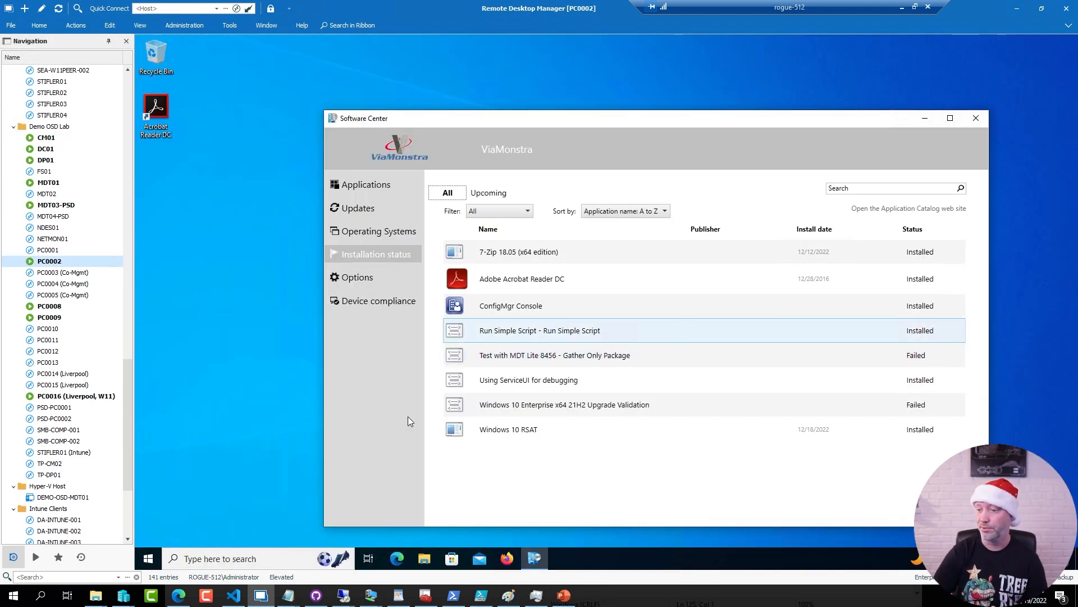
{"action": "left_click", "coordinate": [148, 558]}
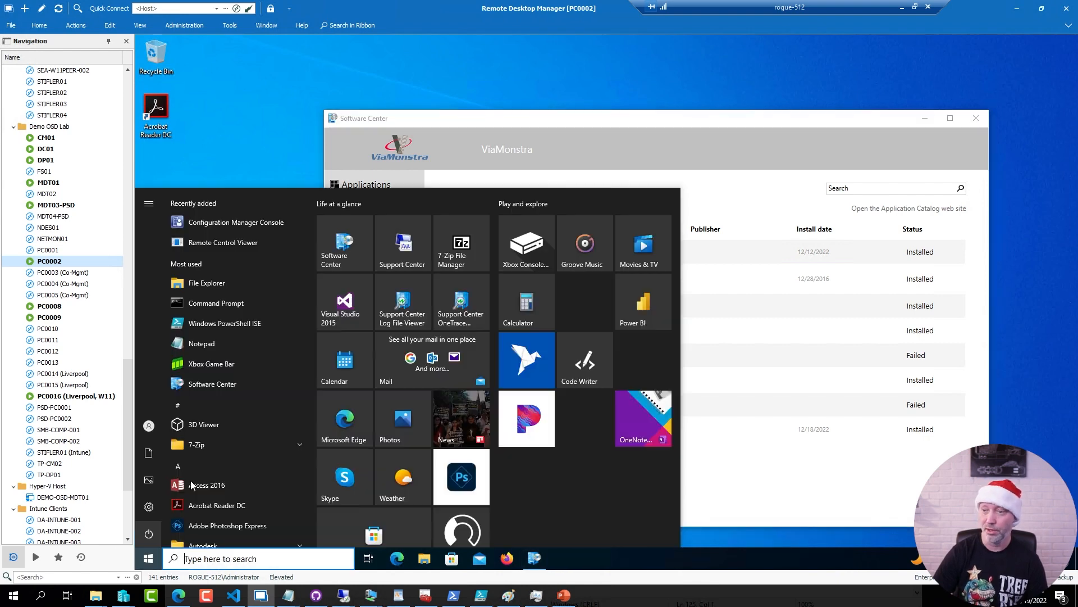
{"action": "left_click", "coordinate": [234, 221]}
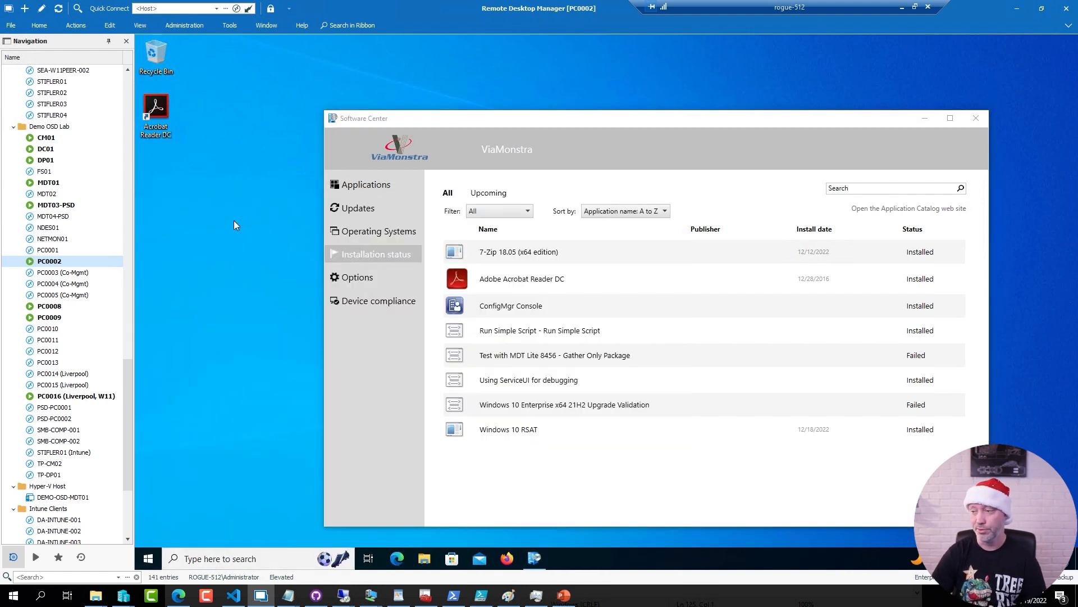